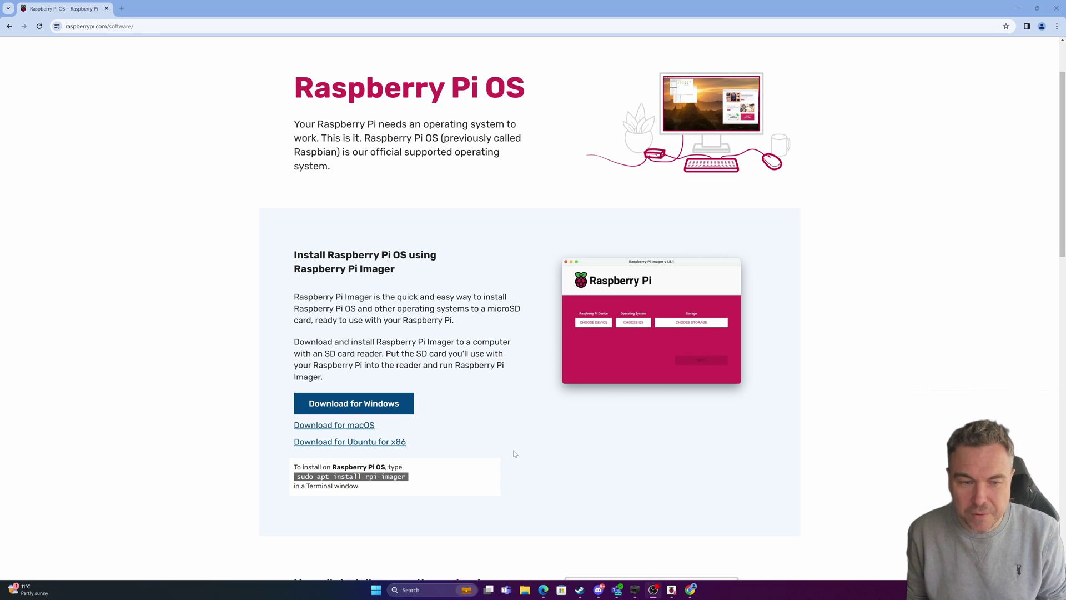
# - Choose Raspberry Pi 3 as the target device in Raspberry Pi Imager
pyautogui.click(672, 590)
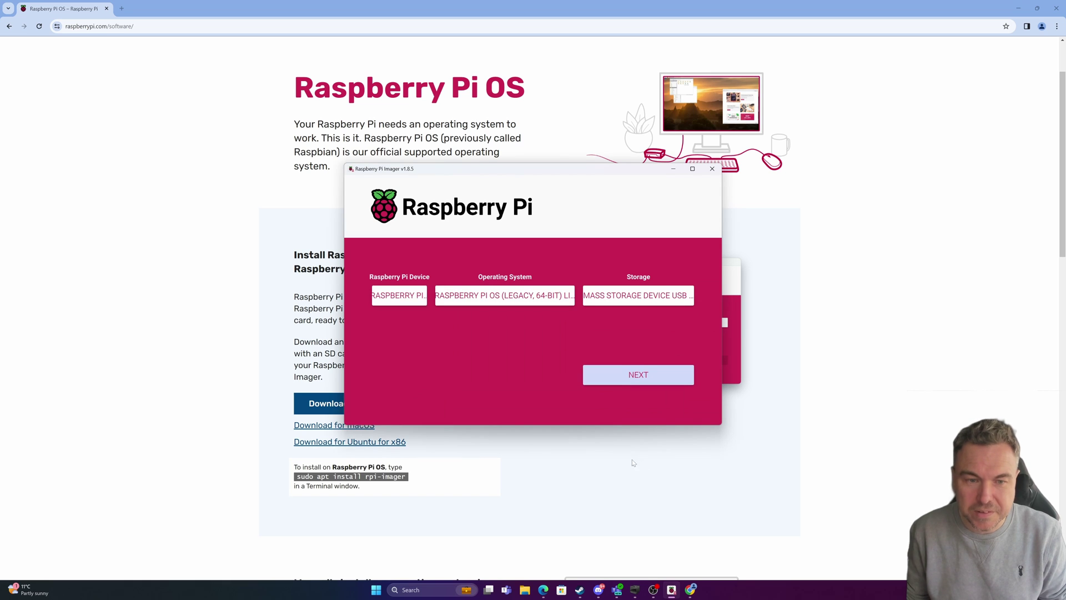
pyautogui.click(400, 296)
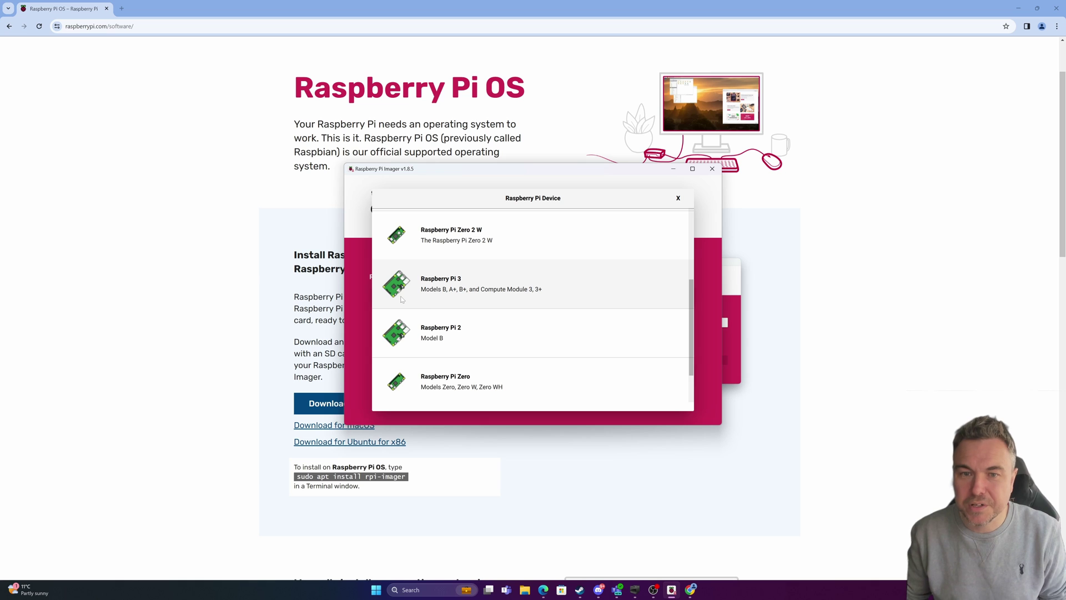
pyautogui.click(440, 296)
# - Pick Raspberry Pi OS (Legacy, 64-bit) Lite and the 31.9 GB USB drive as storage
pyautogui.click(489, 296)
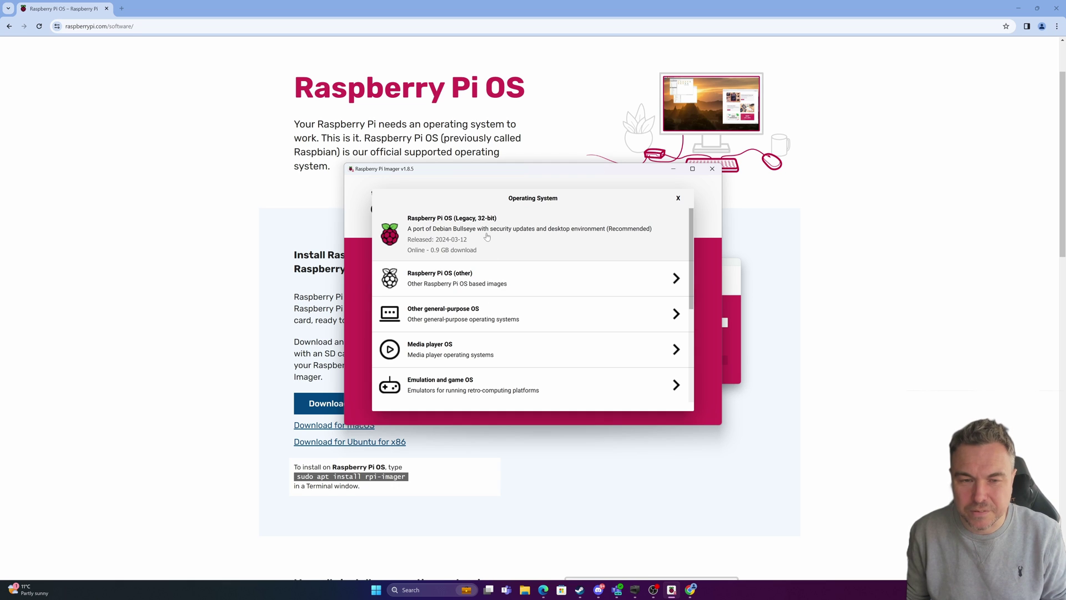
pyautogui.click(493, 309)
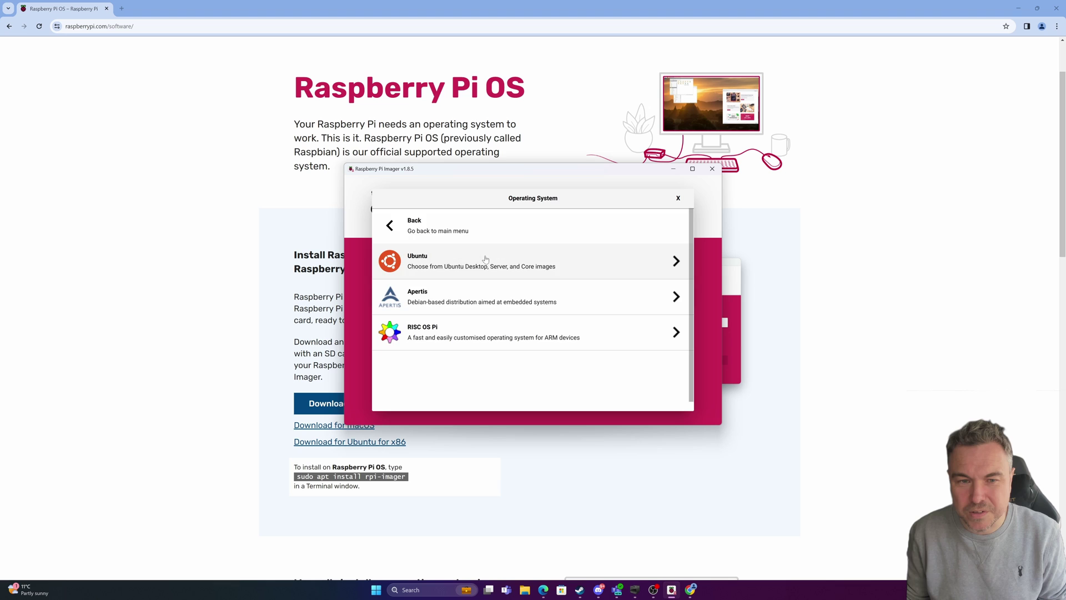
pyautogui.click(474, 238)
pyautogui.click(488, 285)
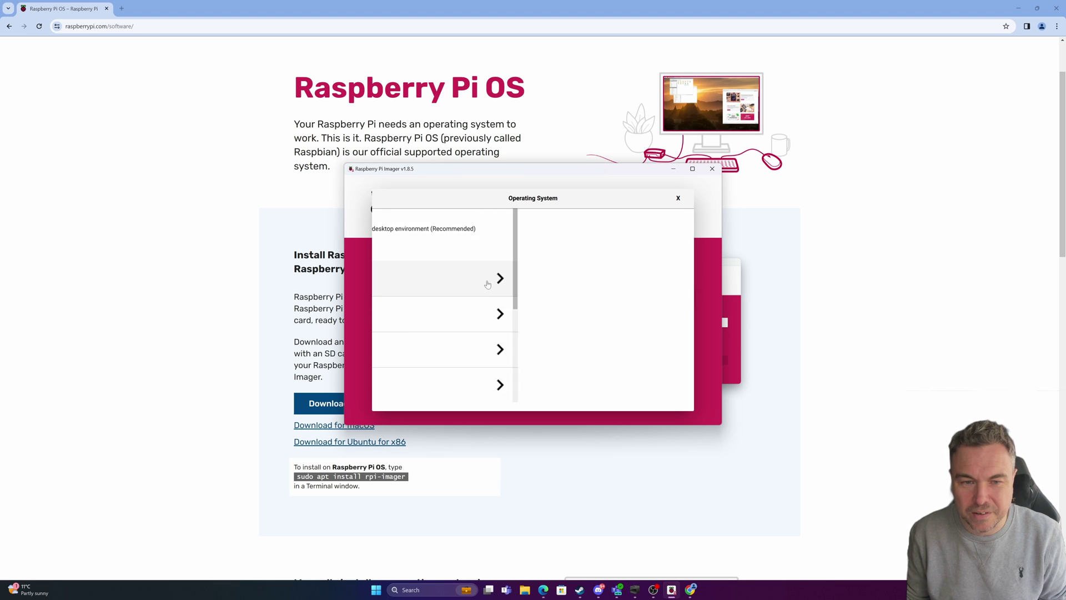
pyautogui.scroll(-3, 562, 305)
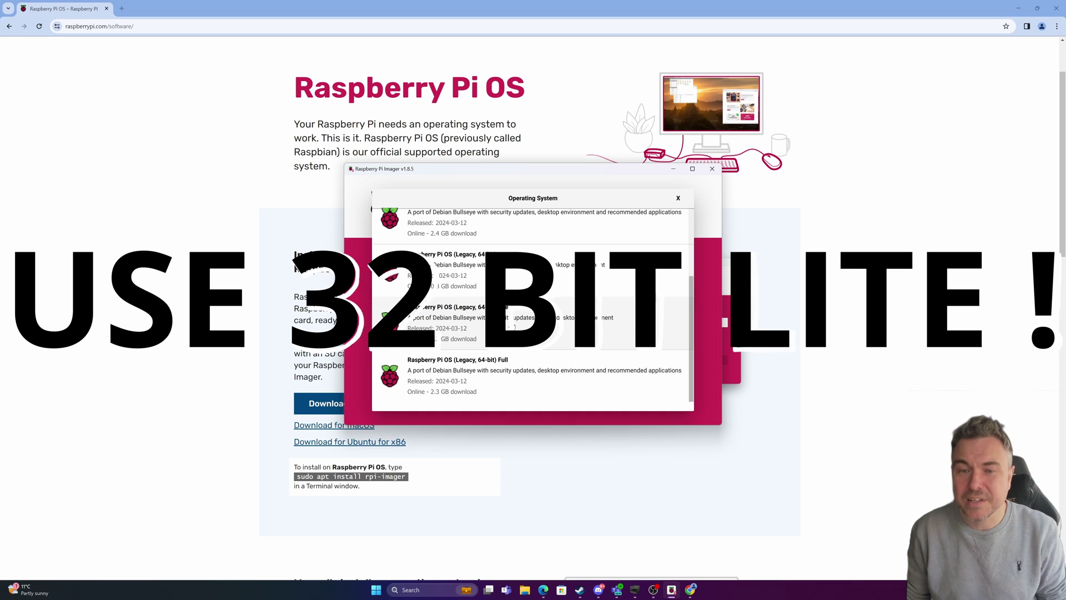
pyautogui.click(512, 324)
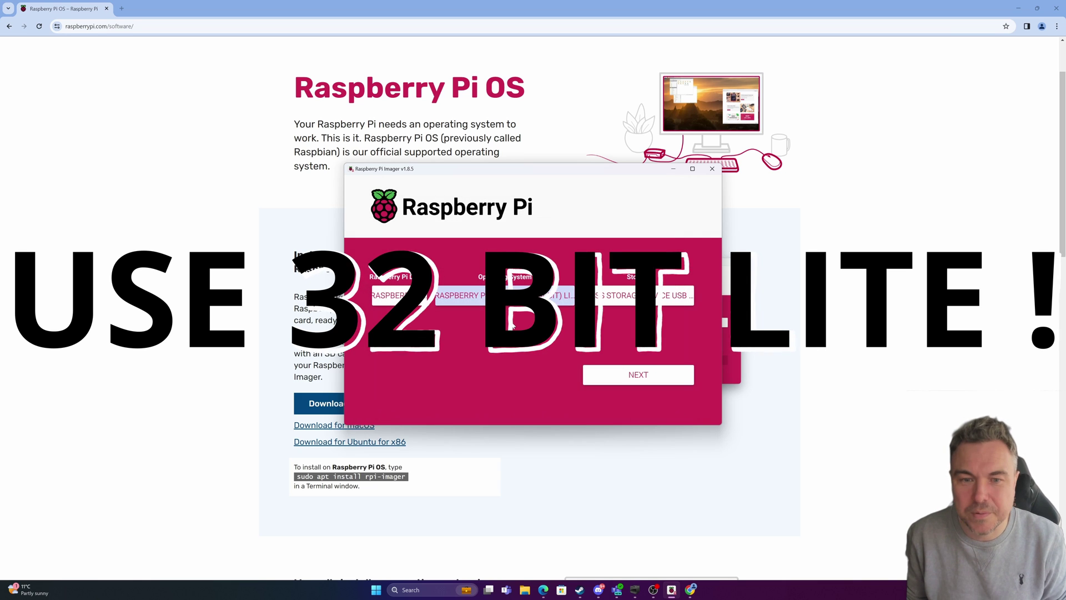
pyautogui.click(628, 296)
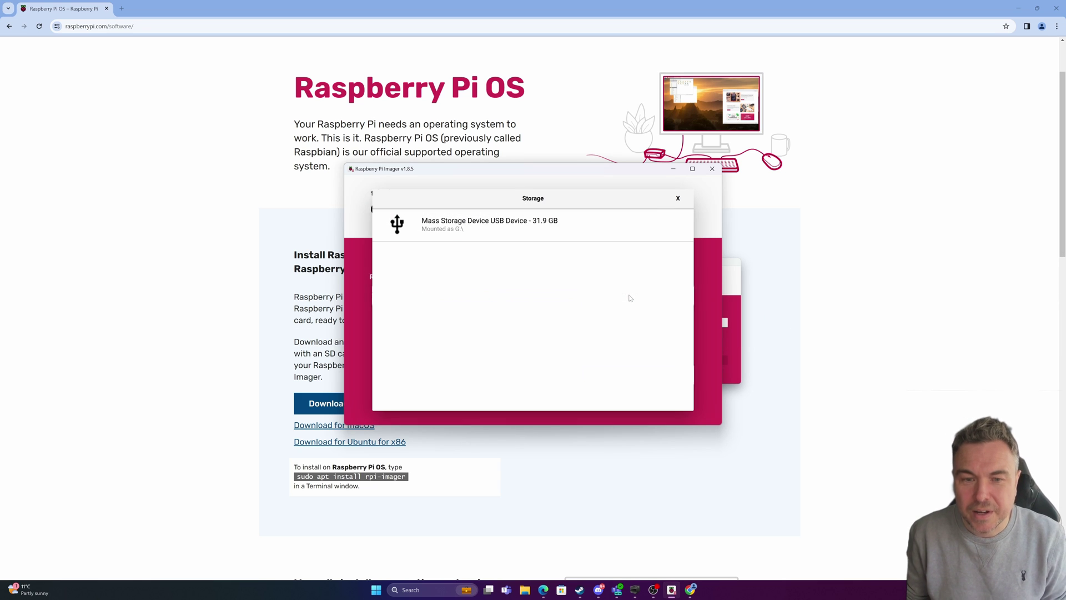
pyautogui.click(583, 242)
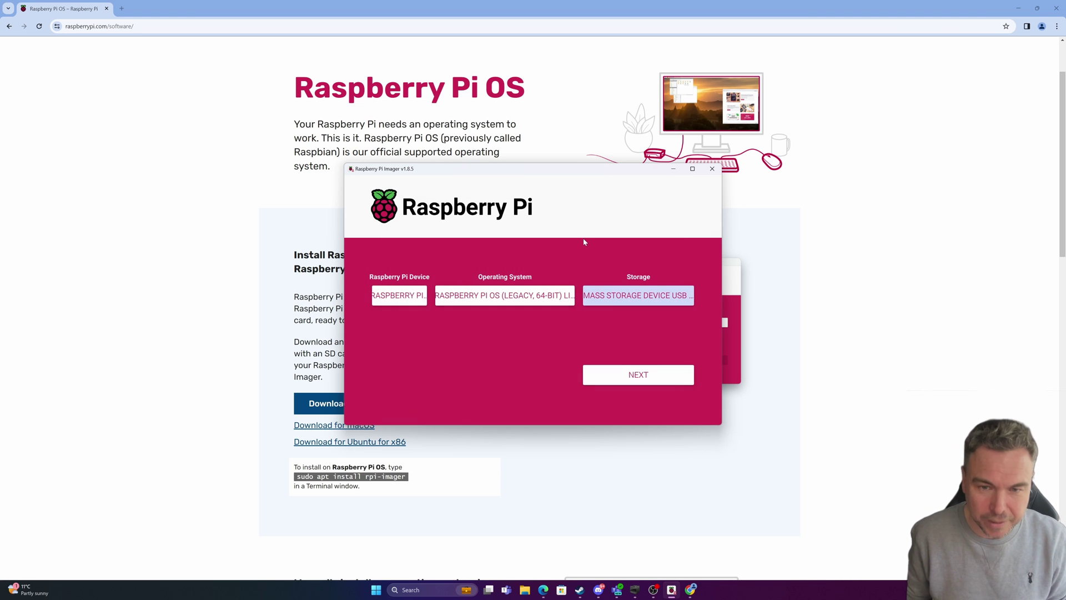
# - Set hostname raspberrypi, a username and password, the wireless network and Europe/London locale
pyautogui.click(638, 375)
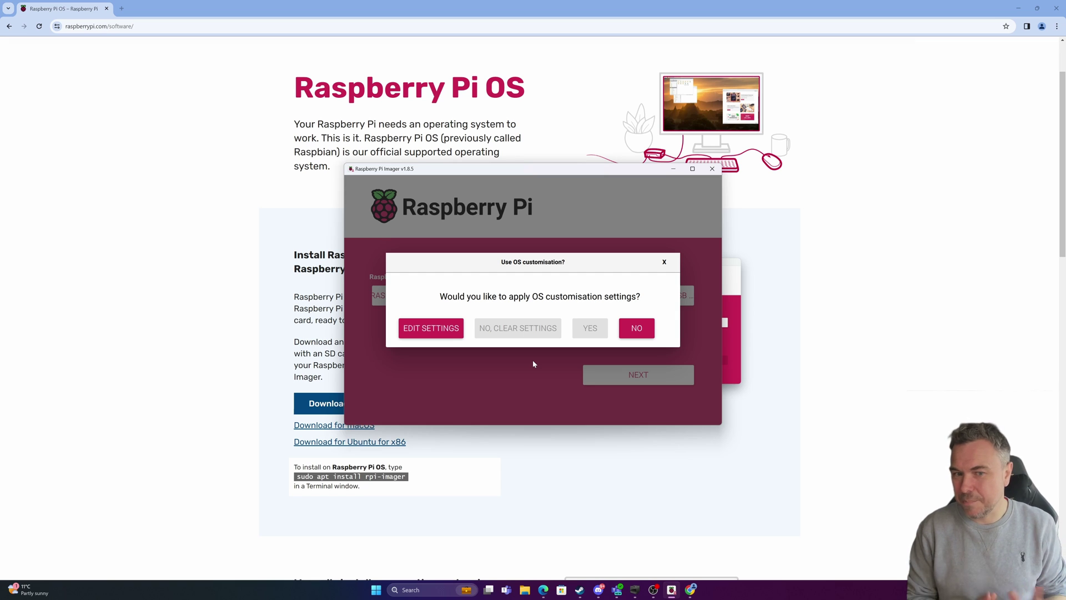
pyautogui.click(448, 332)
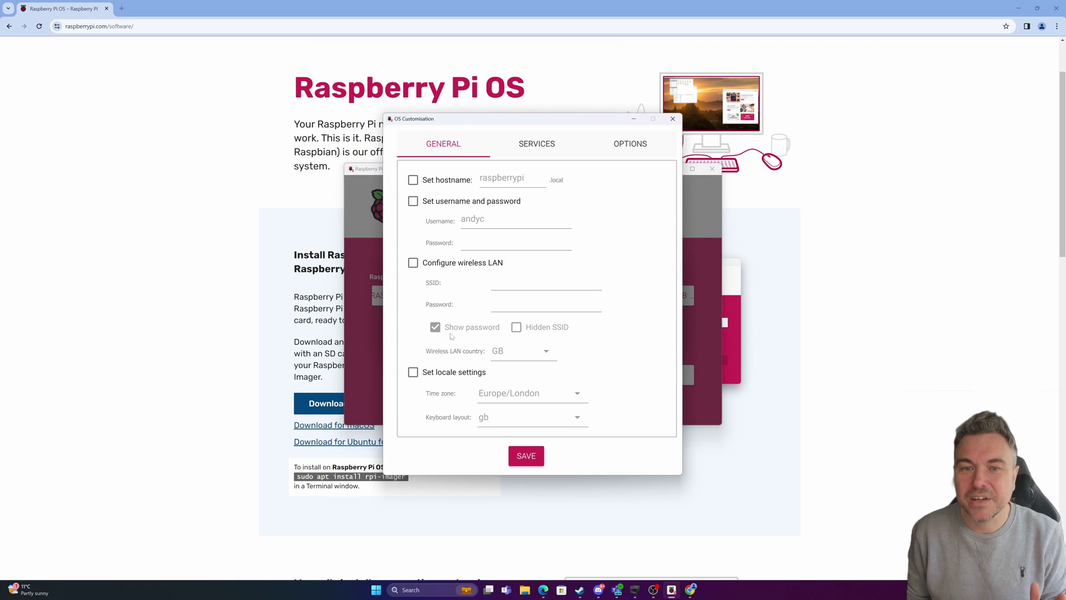
pyautogui.click(413, 179)
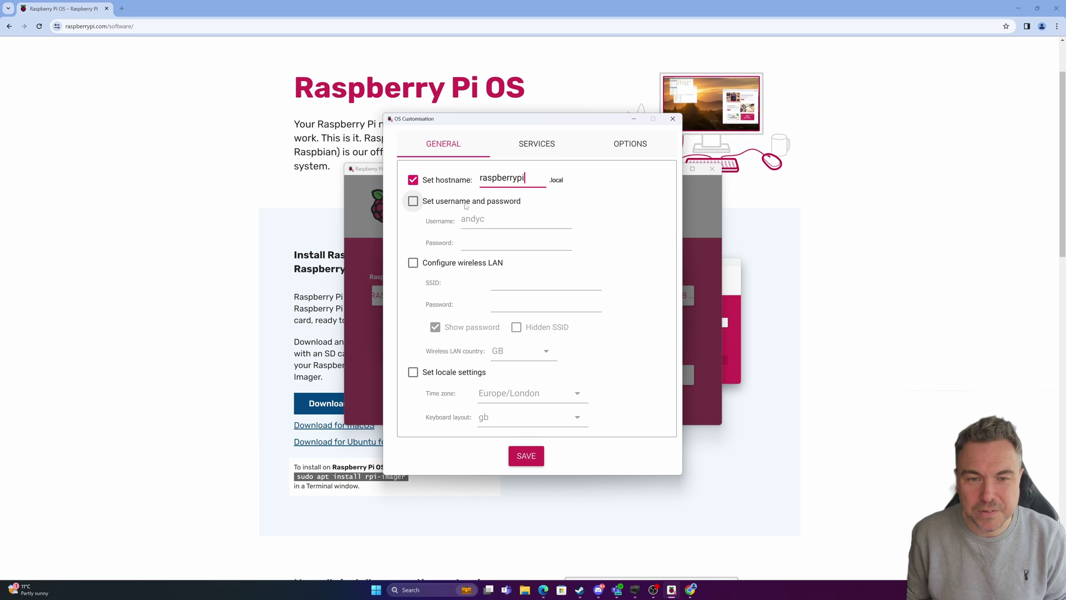
pyautogui.click(413, 202)
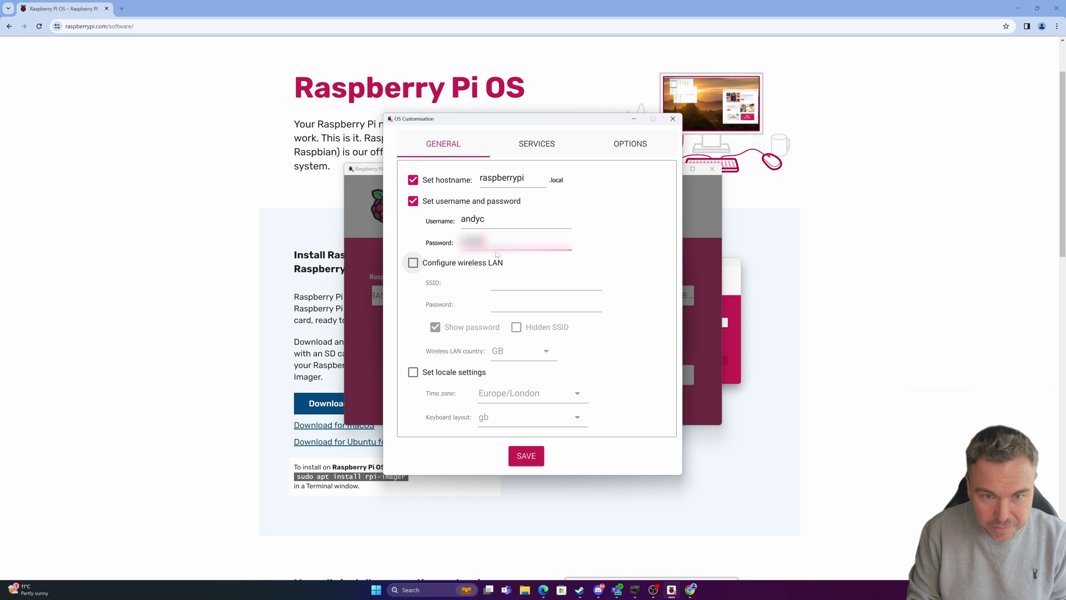
pyautogui.write('*********')
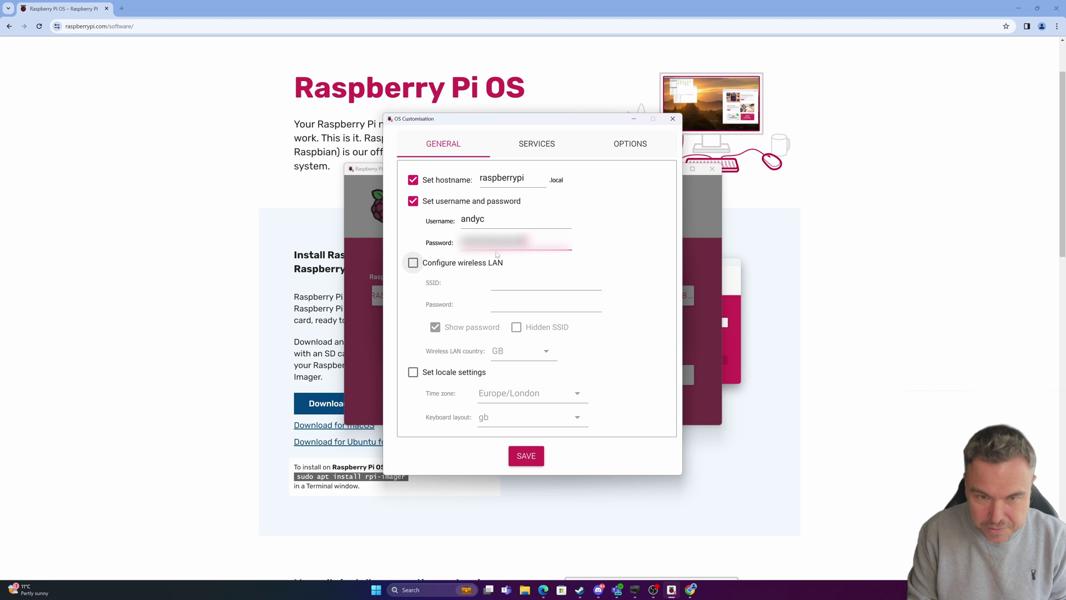
pyautogui.click(413, 263)
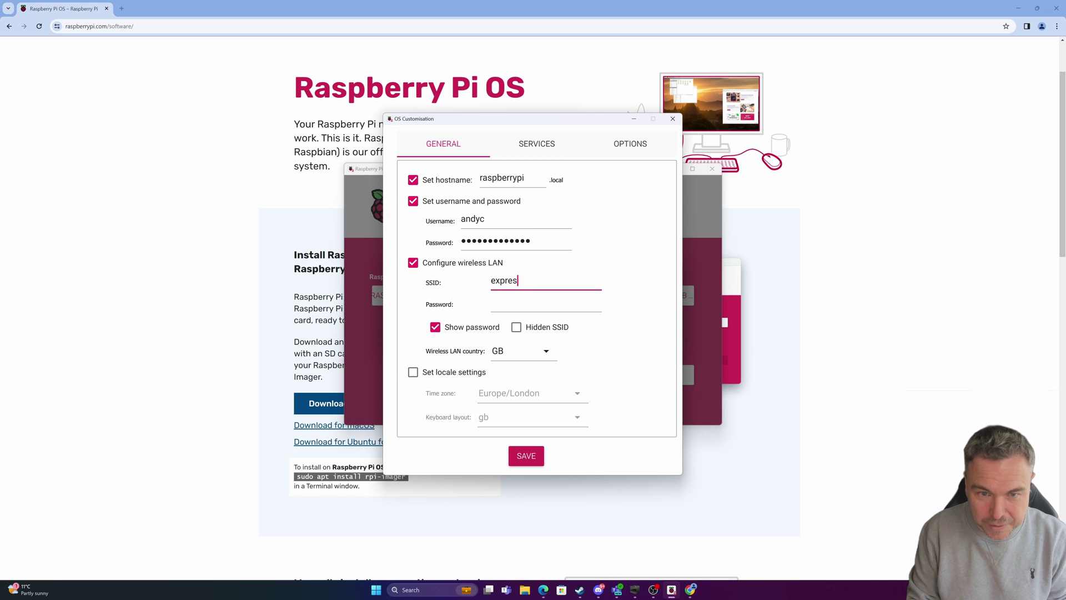
pyautogui.press('BackSpace')
pyautogui.press('BackSpace')
pyautogui.press('BackSpace')
pyautogui.press('BackSpace')
pyautogui.press('BackSpace')
pyautogui.press('BackSpace')
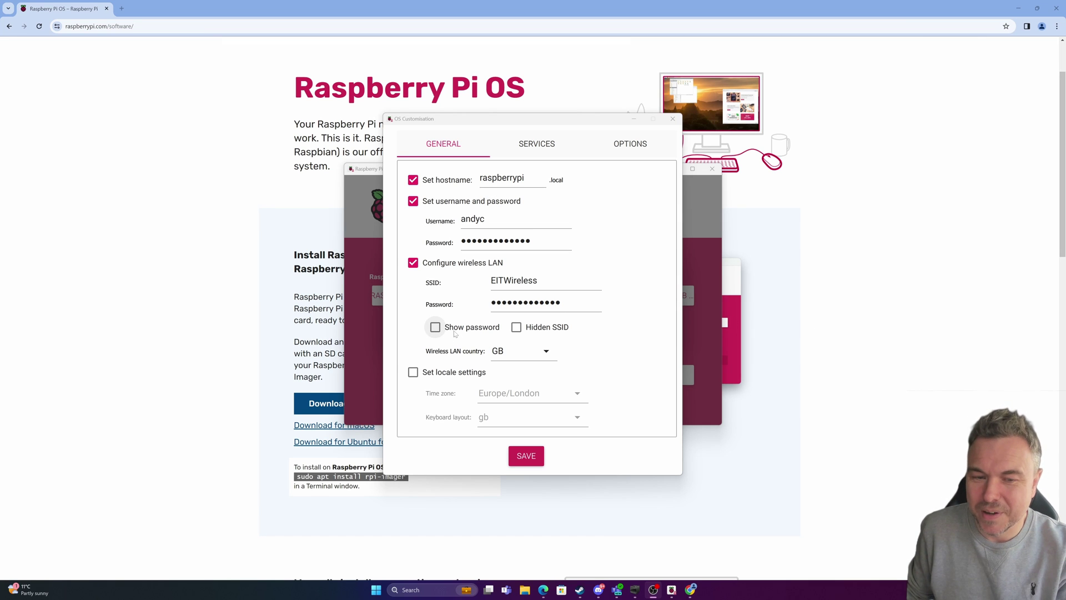
pyautogui.click(420, 377)
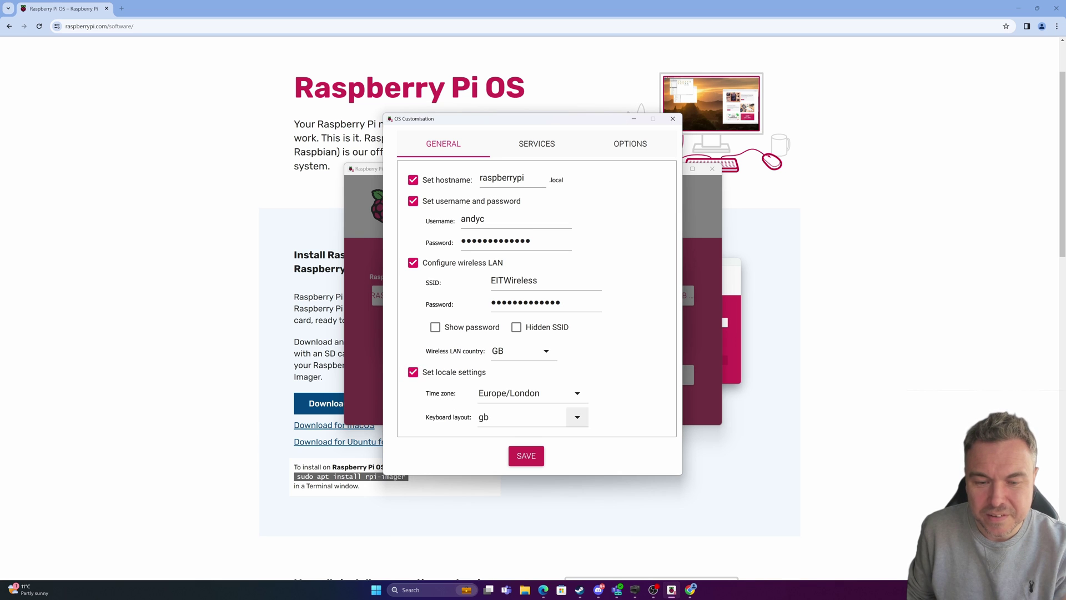
# - Enable SSH with password authentication and save the customisation settings
pyautogui.click(532, 151)
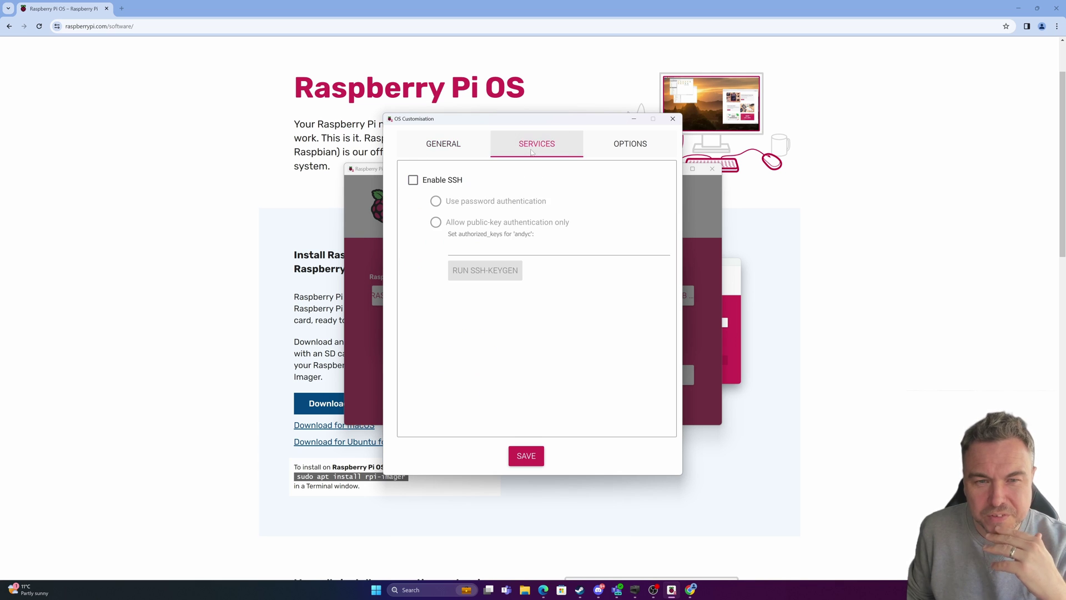
pyautogui.click(414, 180)
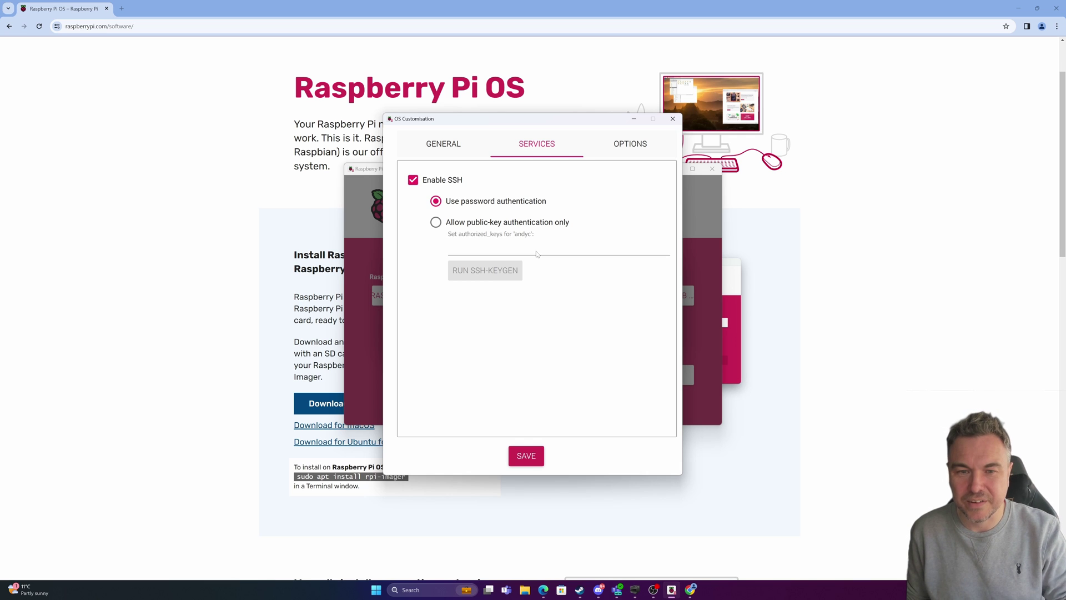
pyautogui.click(622, 146)
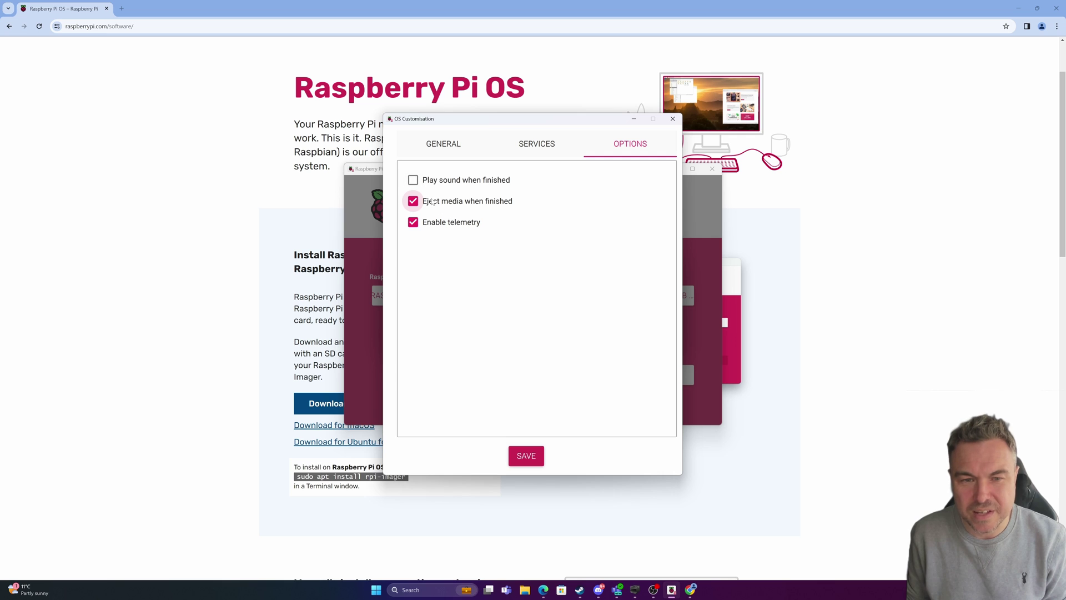
pyautogui.click(443, 144)
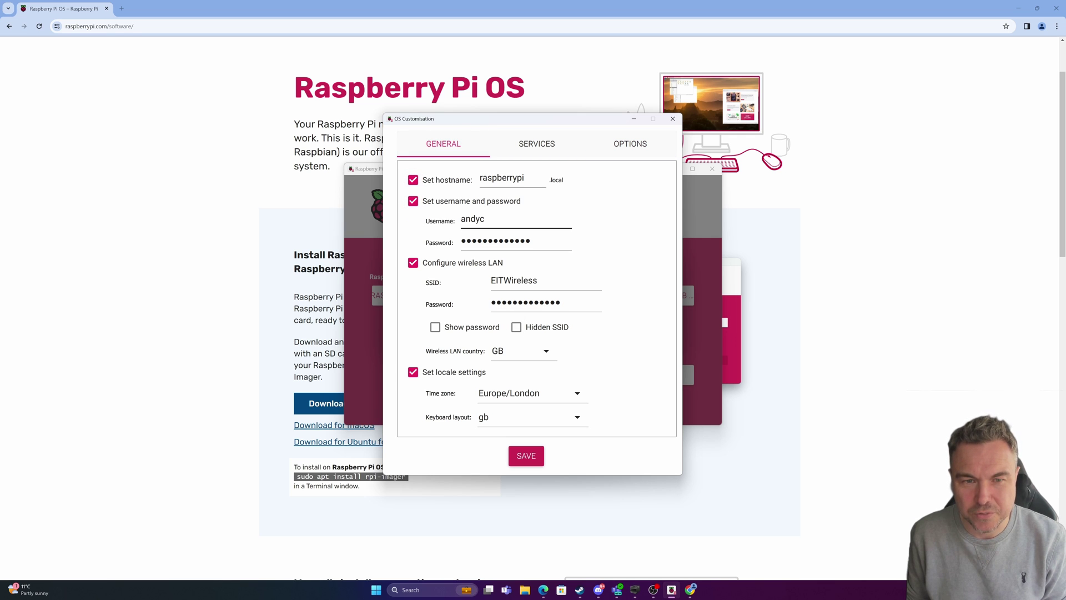
pyautogui.click(528, 462)
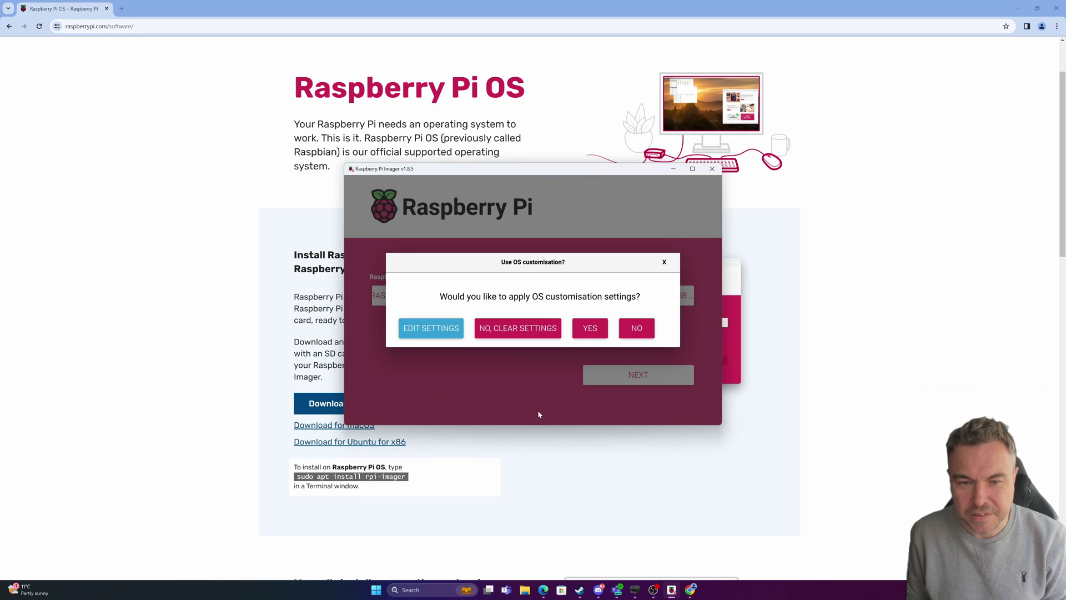
# - Apply the customisation, confirm erasing the USB drive, and write the image
pyautogui.click(588, 329)
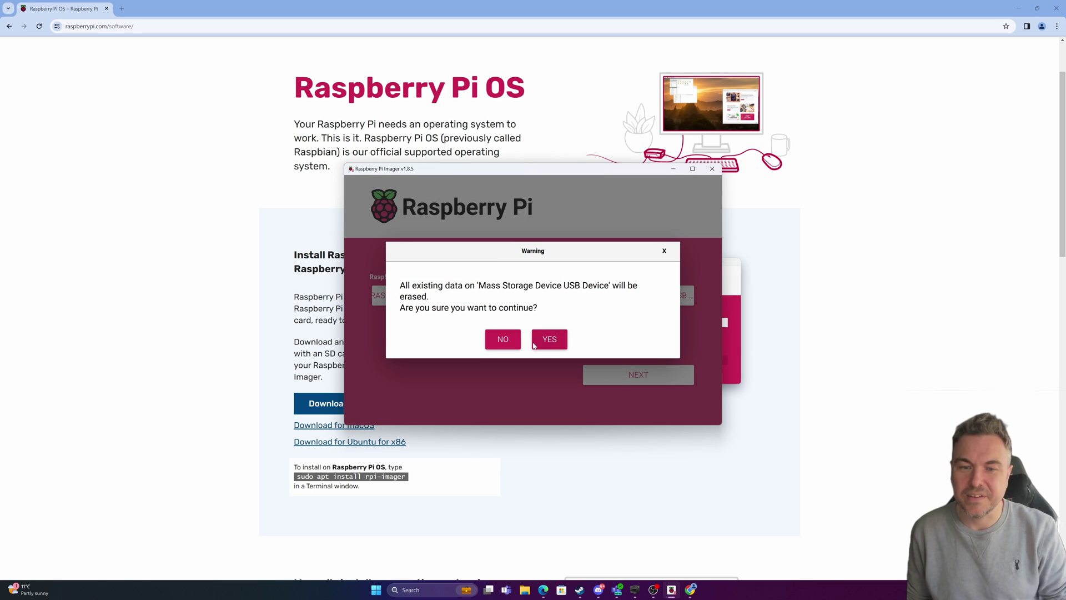
pyautogui.click(555, 341)
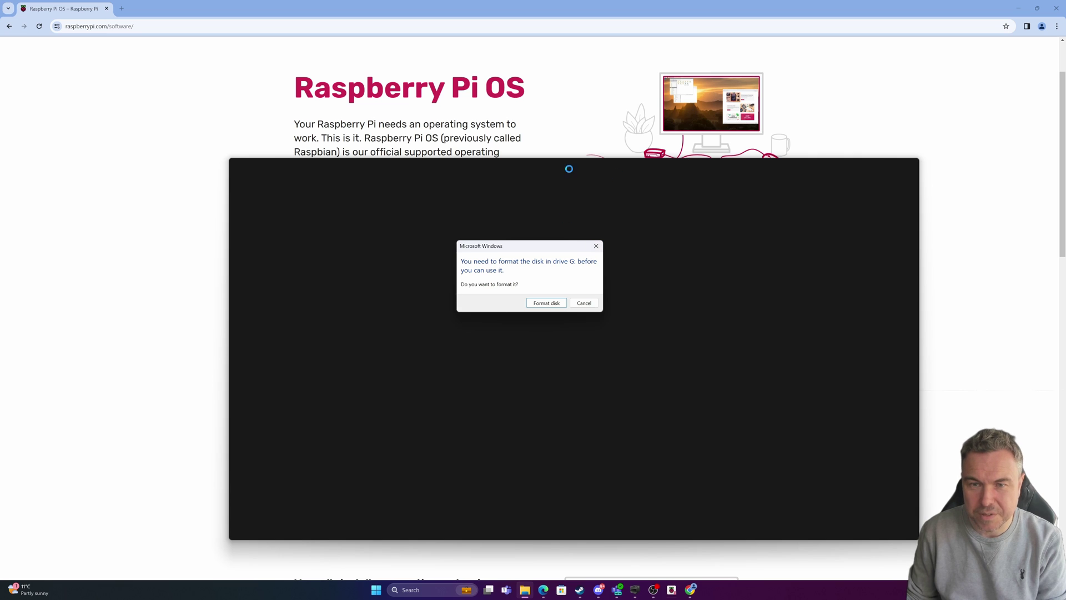
pyautogui.click(670, 593)
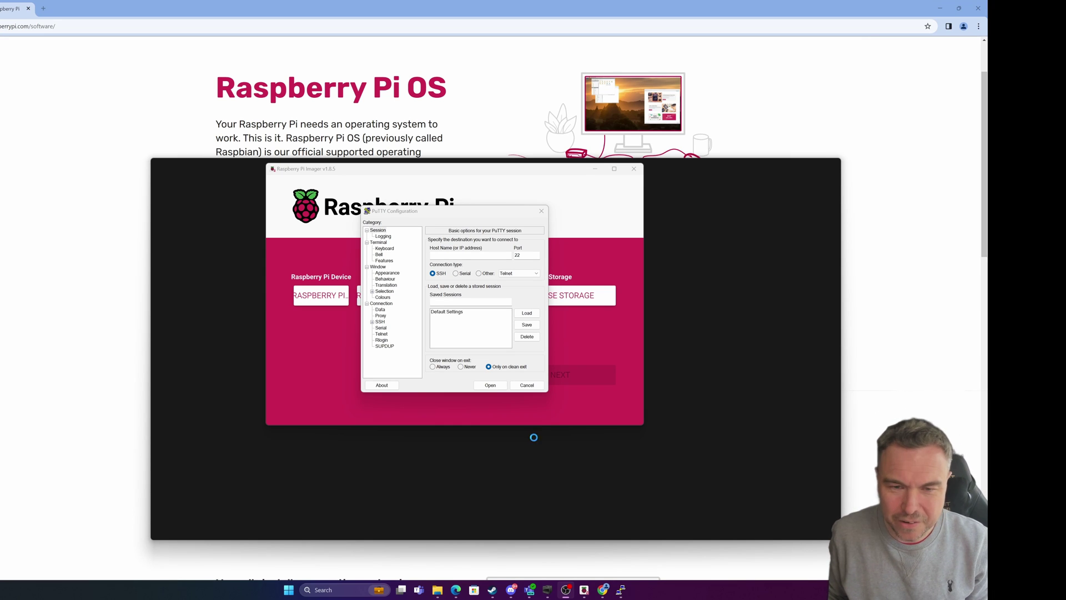
# - Open a PuTTY SSH session to the Pi at 192.168.123.166, accepting its host key
pyautogui.click(459, 593)
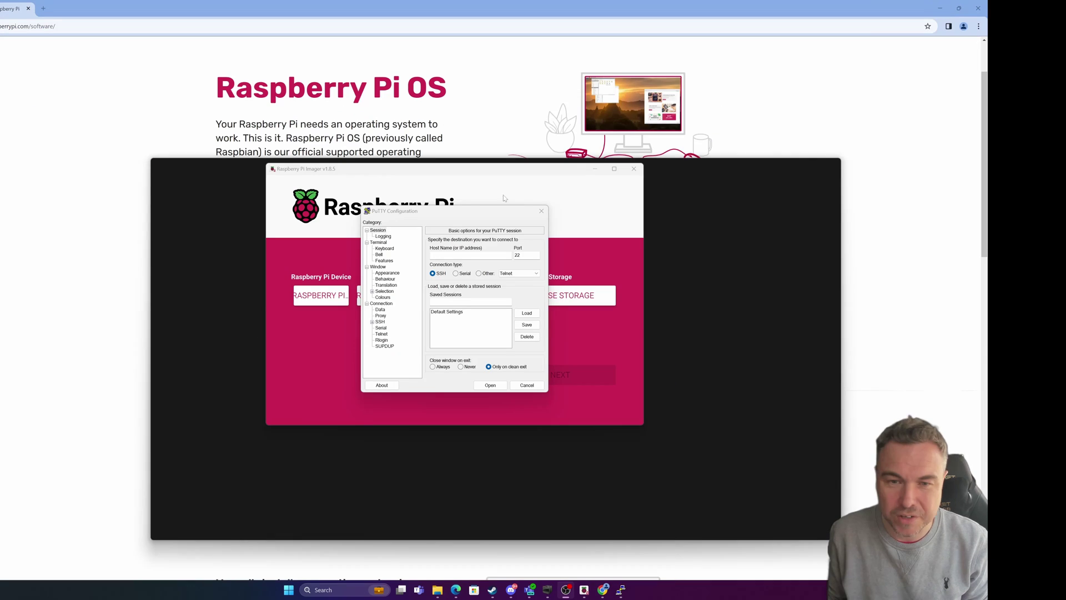
pyautogui.click(443, 256)
pyautogui.rightClick(444, 256)
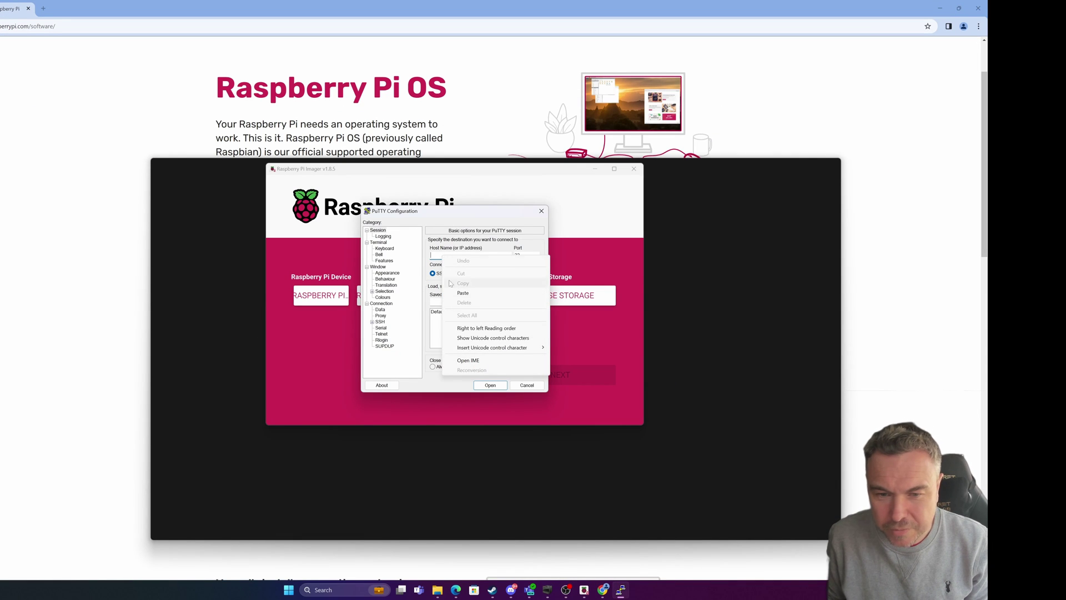
pyautogui.click(464, 292)
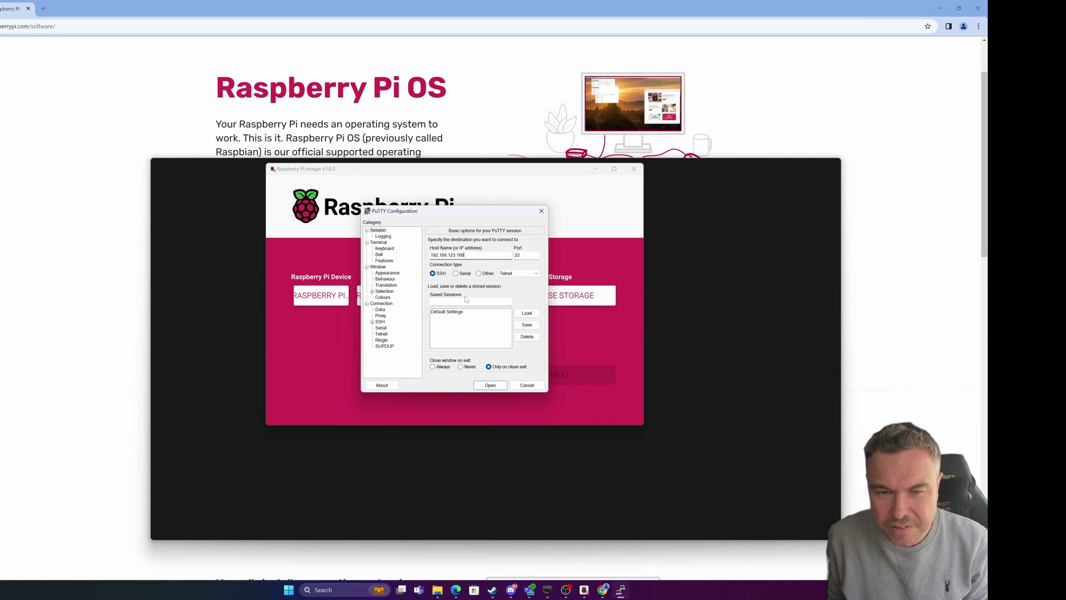
pyautogui.click(492, 385)
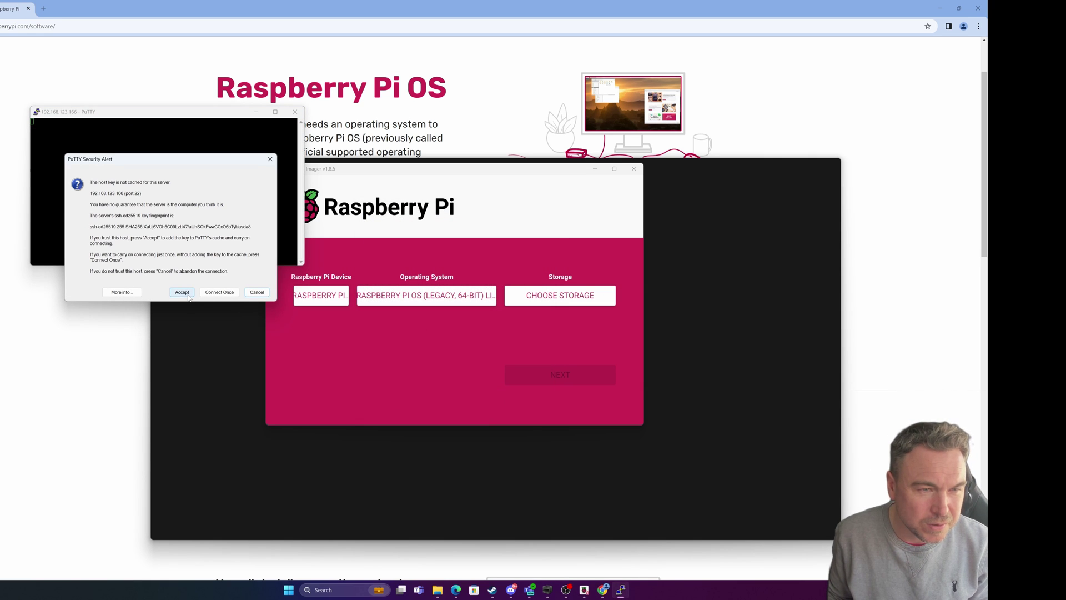
pyautogui.click(182, 292)
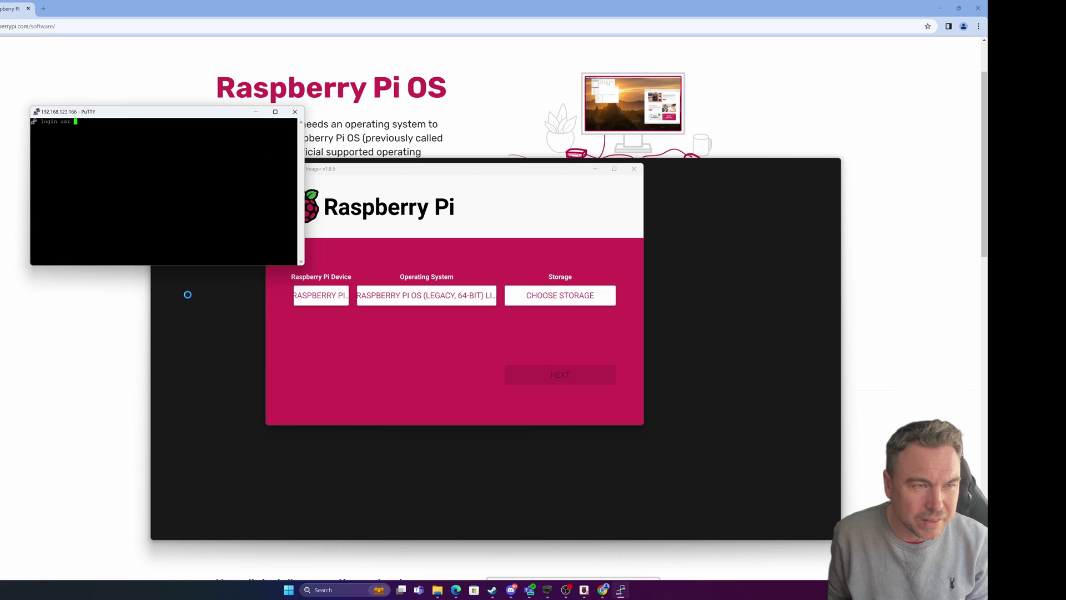
pyautogui.moveTo(142, 115); pyautogui.dragTo(417, 180)
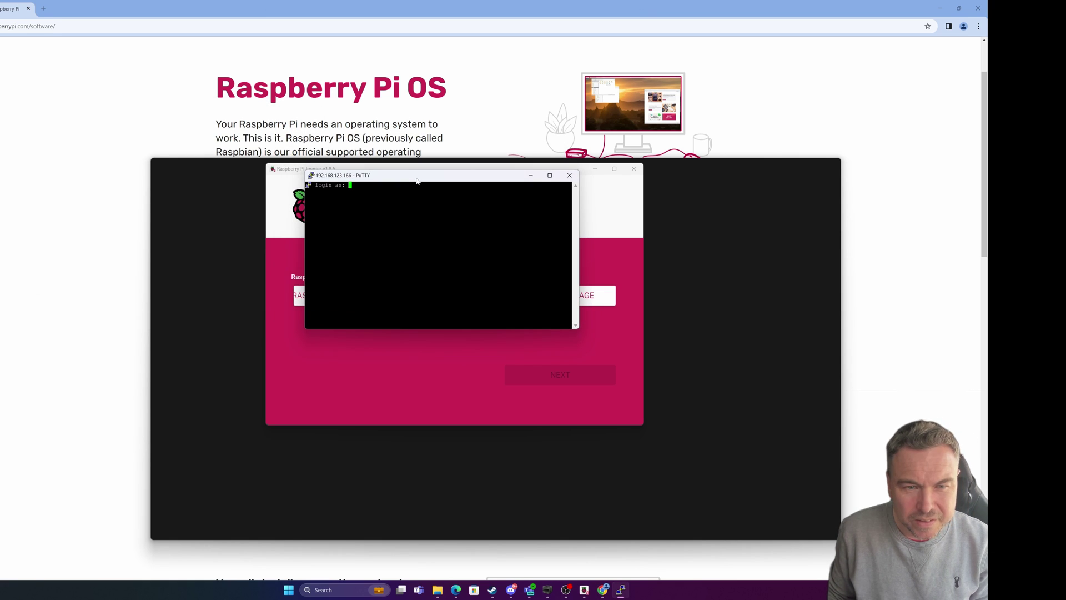
# - Log in with the Pi user's username and password
pyautogui.write('andyc')
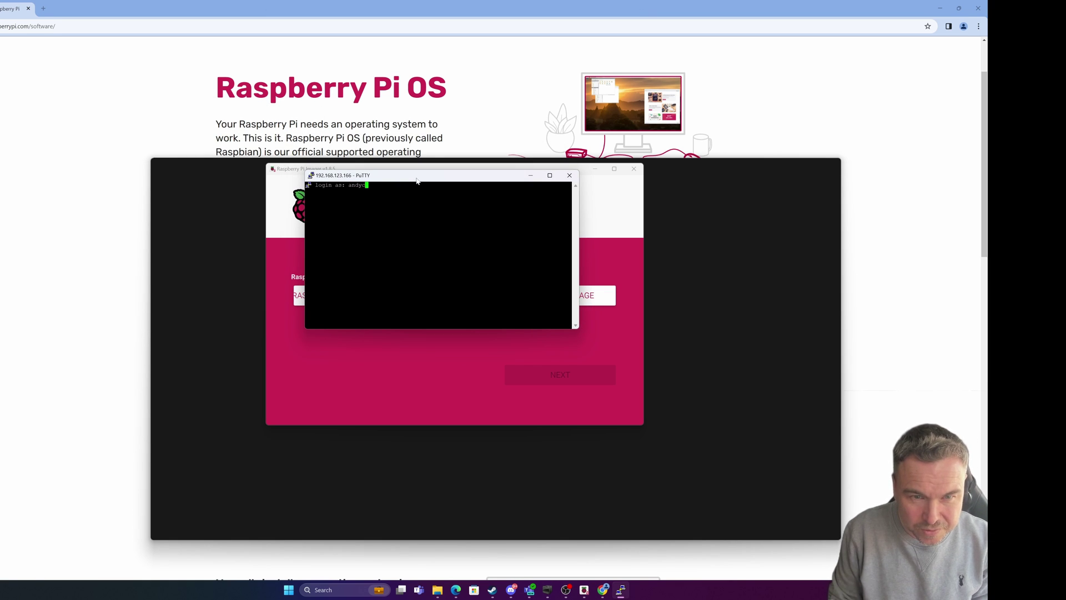
pyautogui.press('Return')
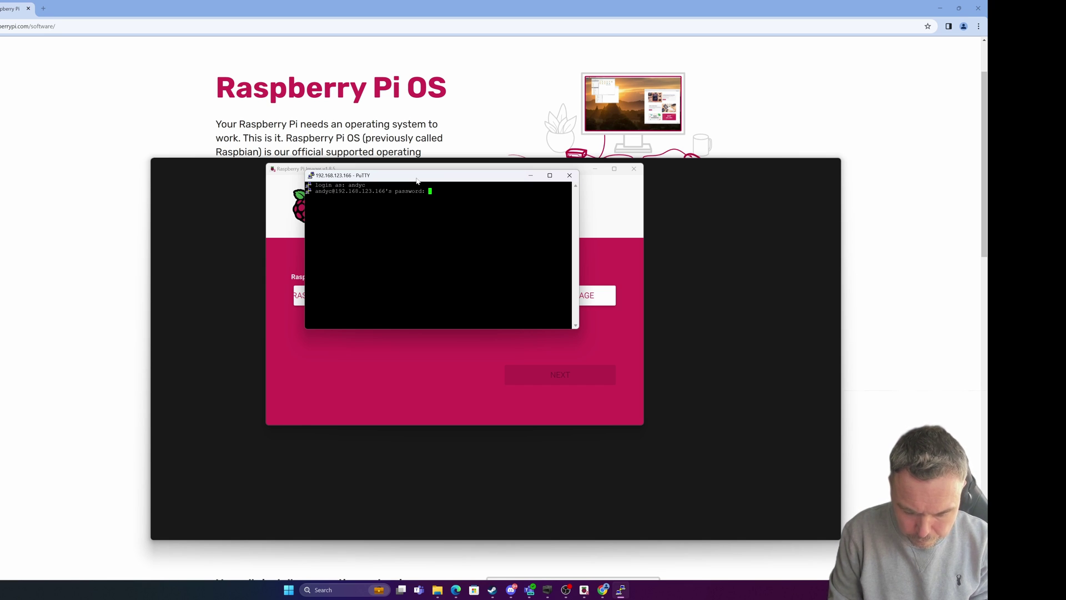
pyautogui.press('Return')
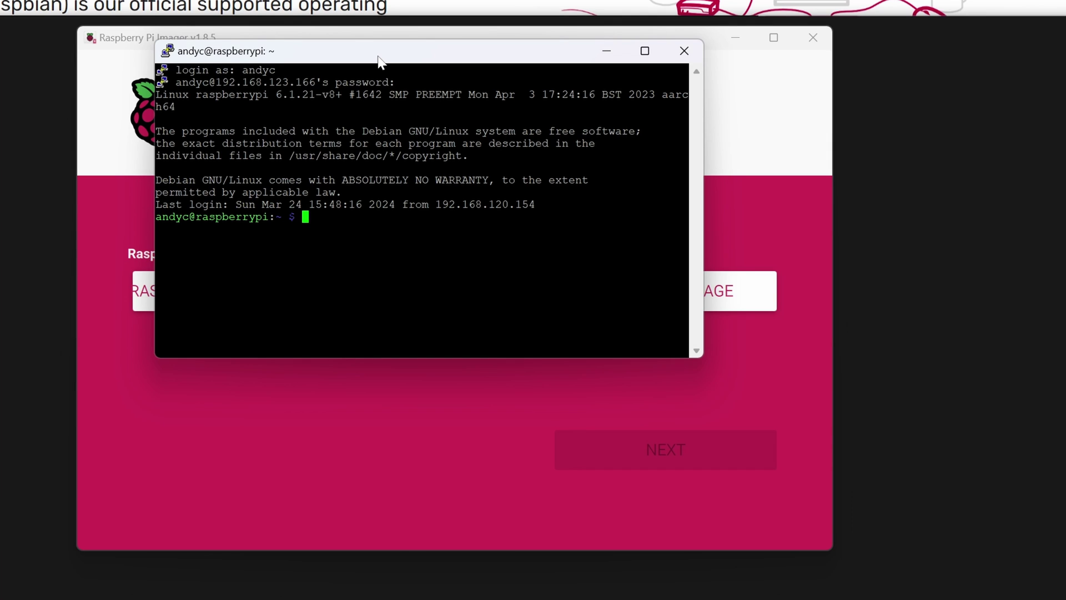
# - Enlarge the PuTTY window, then run sudo apt update and sudo apt upgrade
pyautogui.moveTo(702, 357); pyautogui.dragTo(1063, 597)
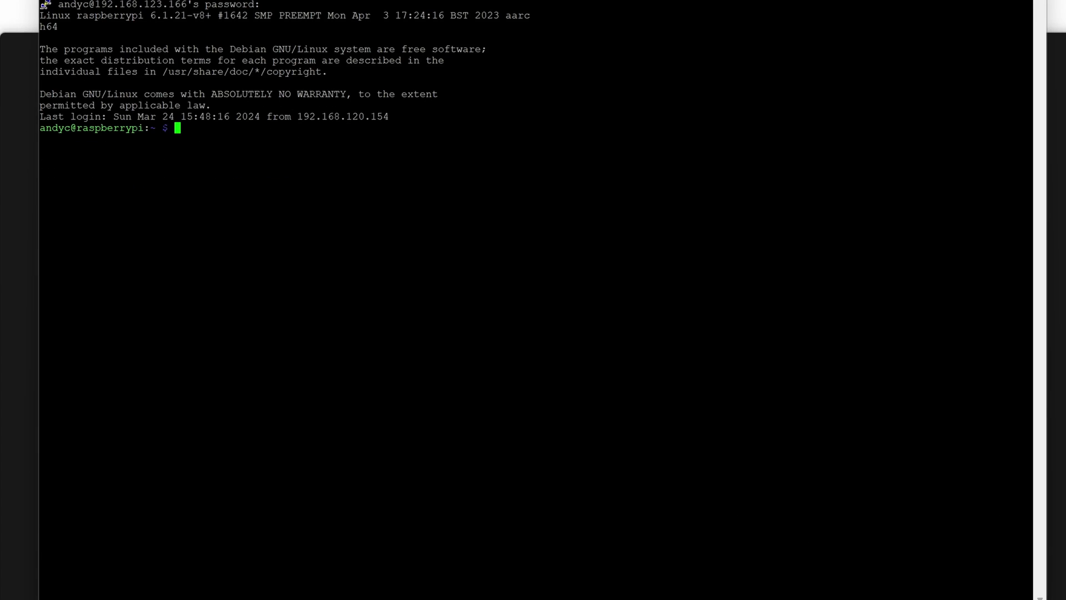
pyautogui.write('sudo apt update')
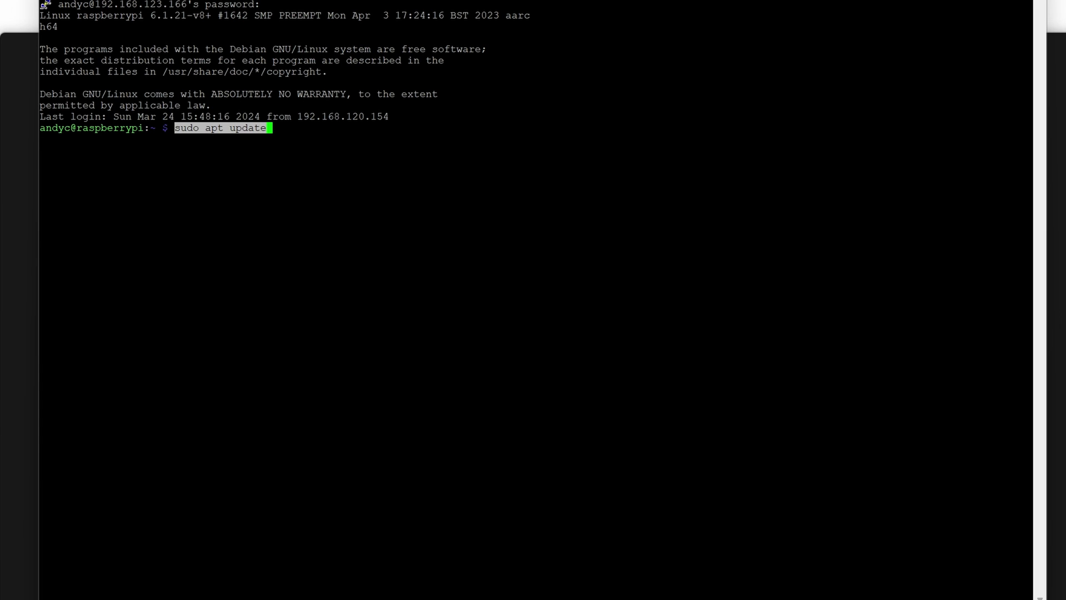
pyautogui.press('Return')
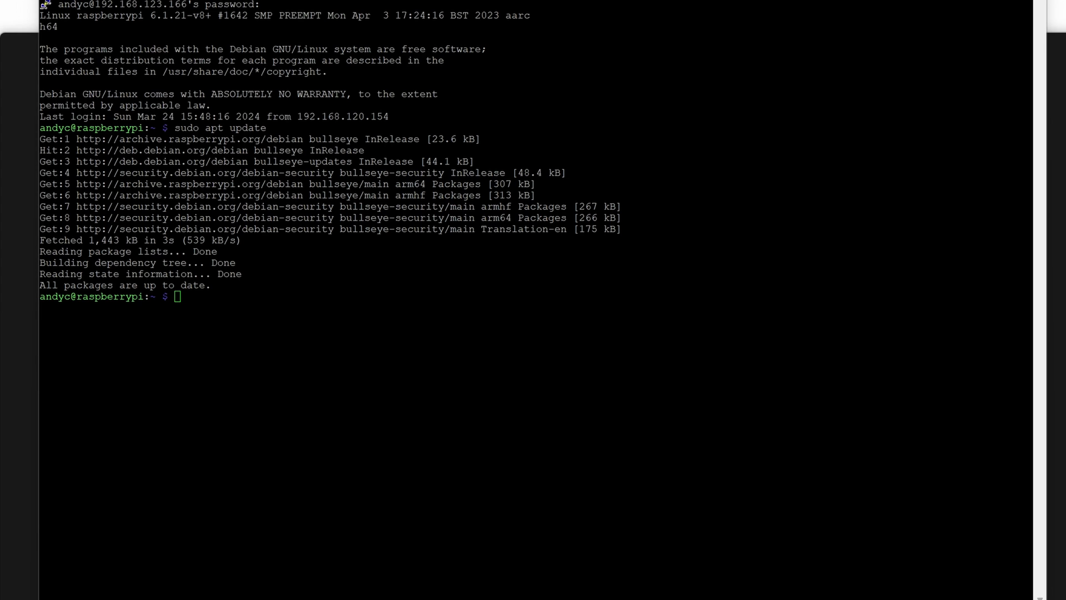
pyautogui.write('sudo apt upgrade')
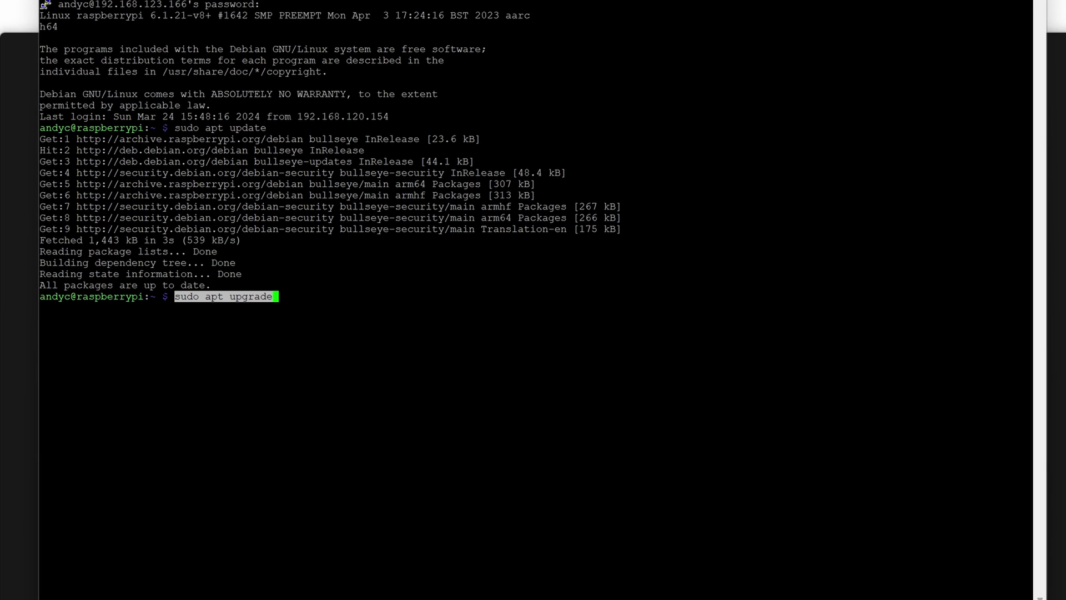
pyautogui.press('Return')
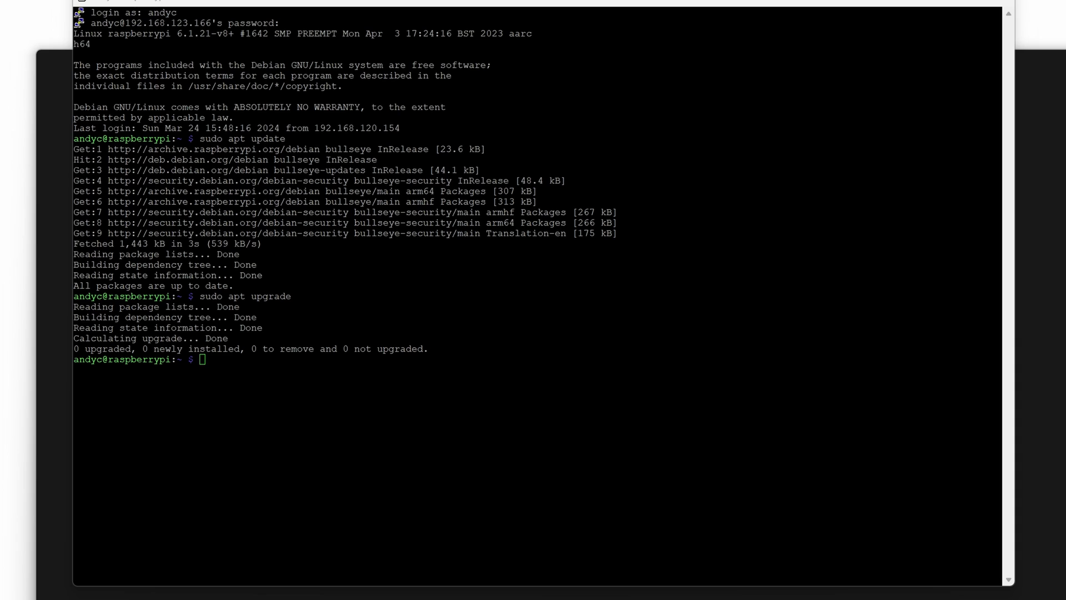
# - Run sudo apt install cups and answer Y to install CUPS and its dependencies
pyautogui.write('sudo apt install cups')
pyautogui.press('Return')
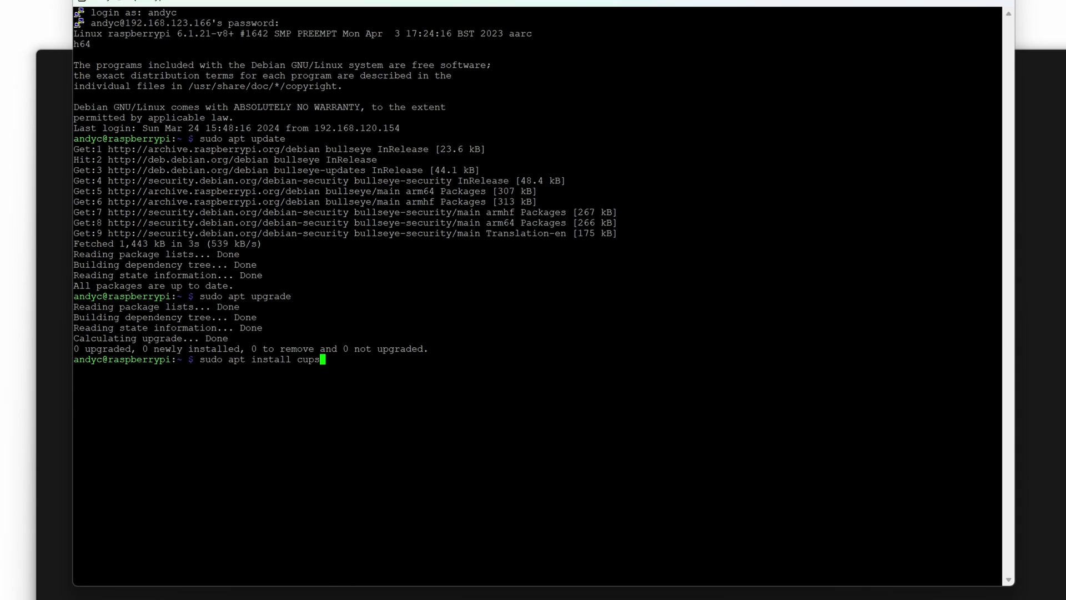
pyautogui.press('Return')
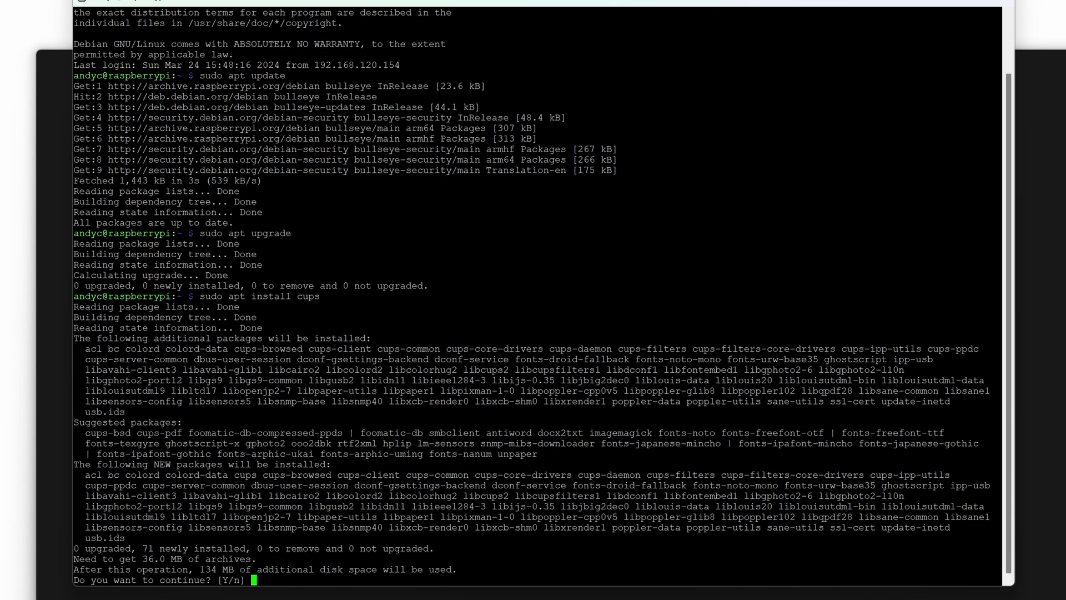
pyautogui.write('Y')
pyautogui.press('Return')
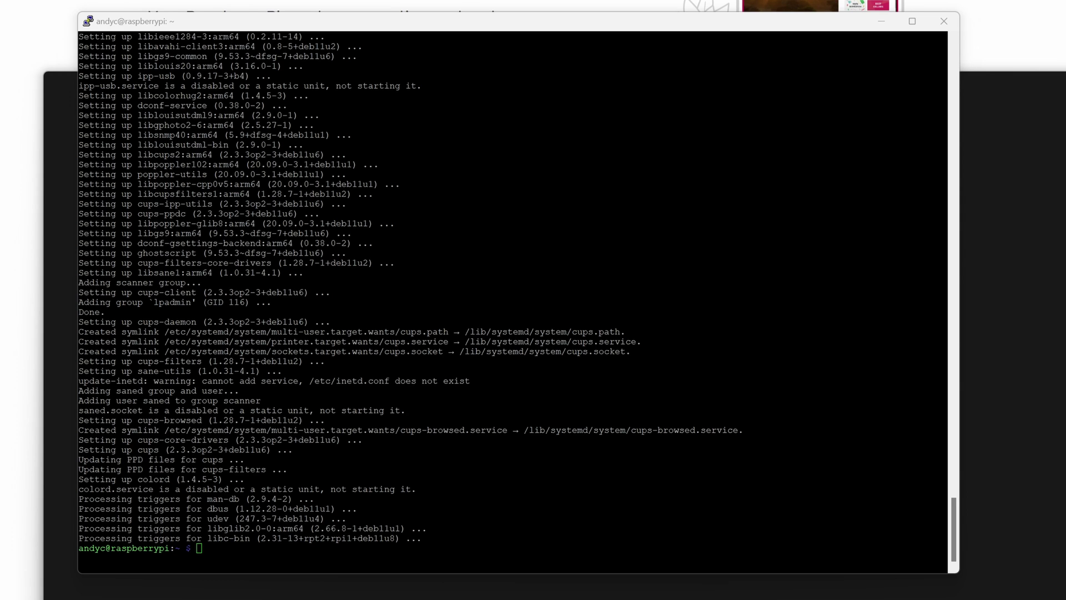
# - Add the login user to the lpadmin group with usermod
pyautogui.write('sudo usermod -a -G lpadmin pi')
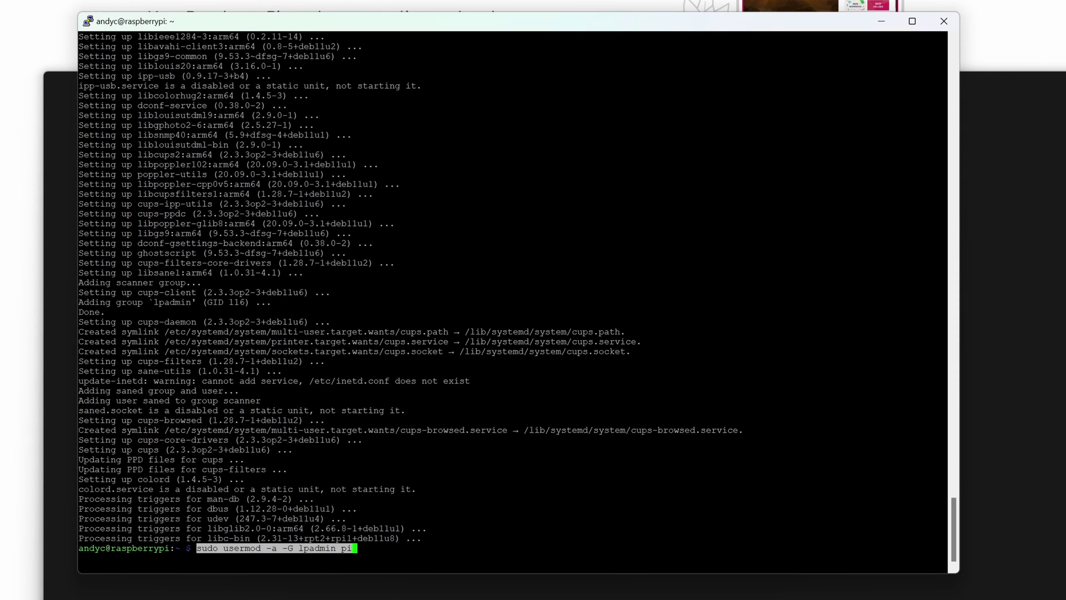
pyautogui.write('0')
pyautogui.press('BackSpace')
pyautogui.press('BackSpace')
pyautogui.press('BackSpace')
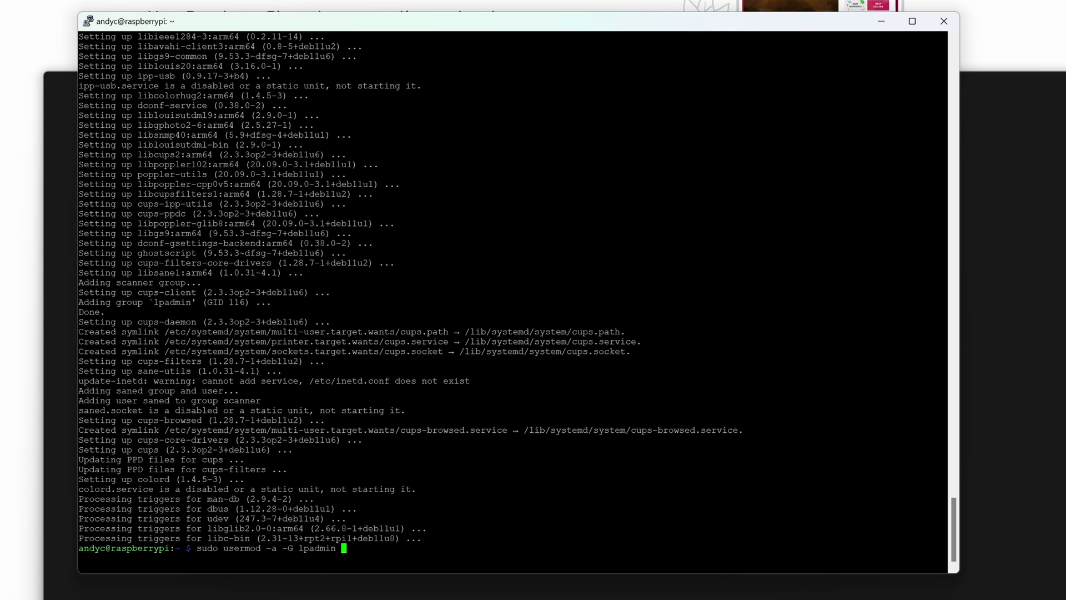
pyautogui.write('andyc')
pyautogui.press('Return')
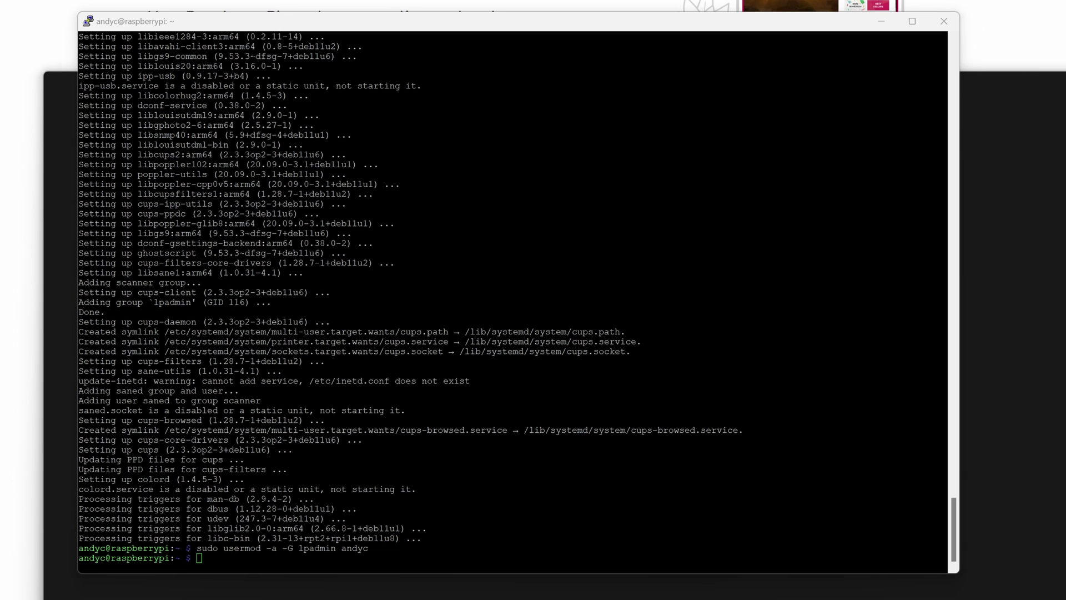
# - Download and unzip the Rollo driver, then run sudo sh install.run
pyautogui.write('wget https://www.rollo.com/driver-dl/beta/rollo-driver-raspberrypi-beta.zip')
pyautogui.press('Return')
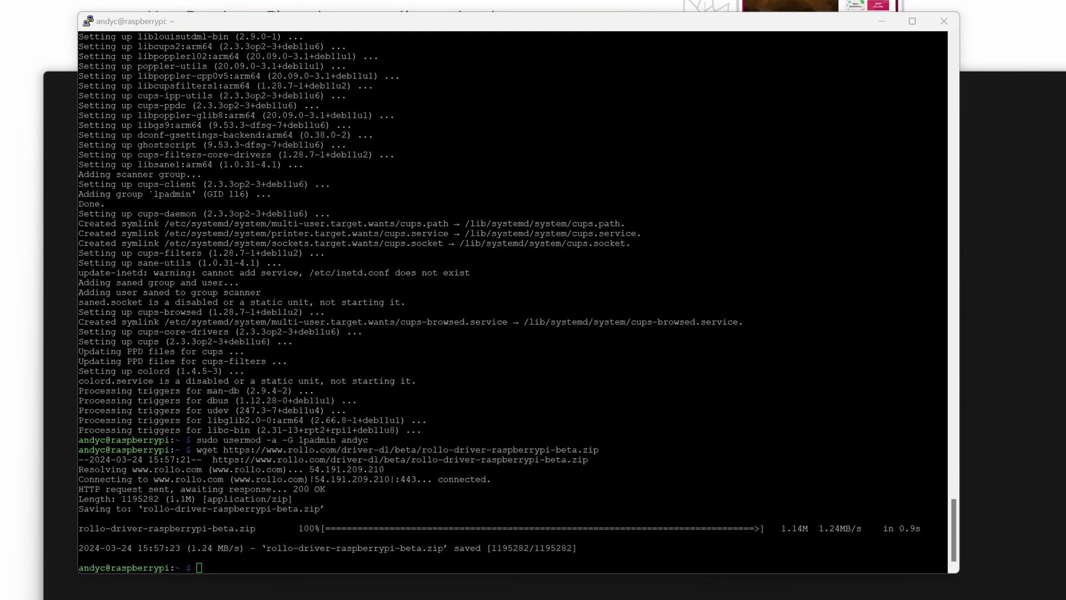
pyautogui.rightClick(231, 568)
pyautogui.press('Return')
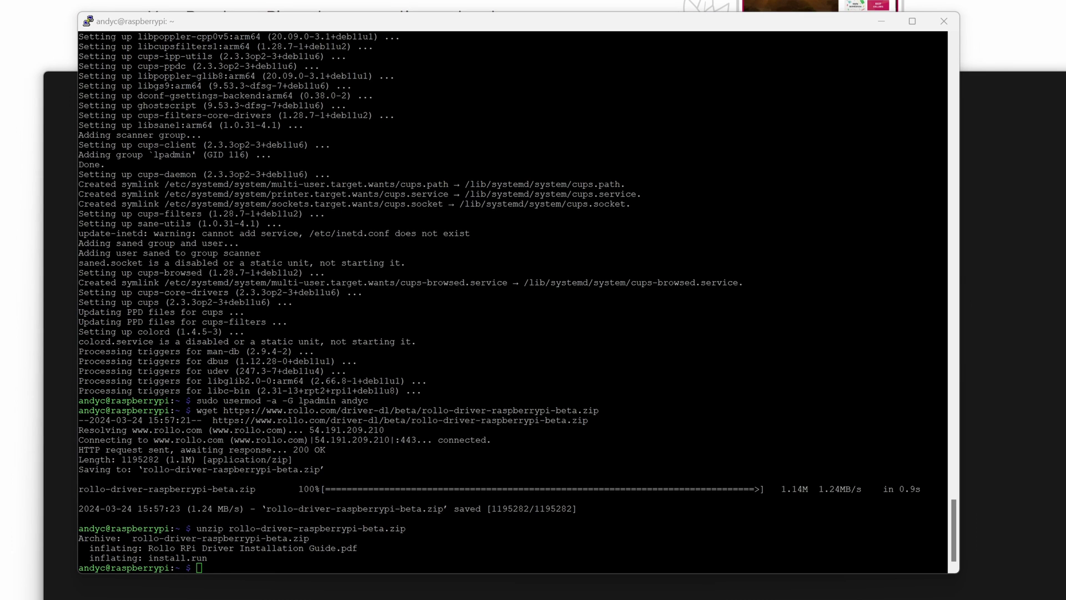
pyautogui.rightClick(457, 580)
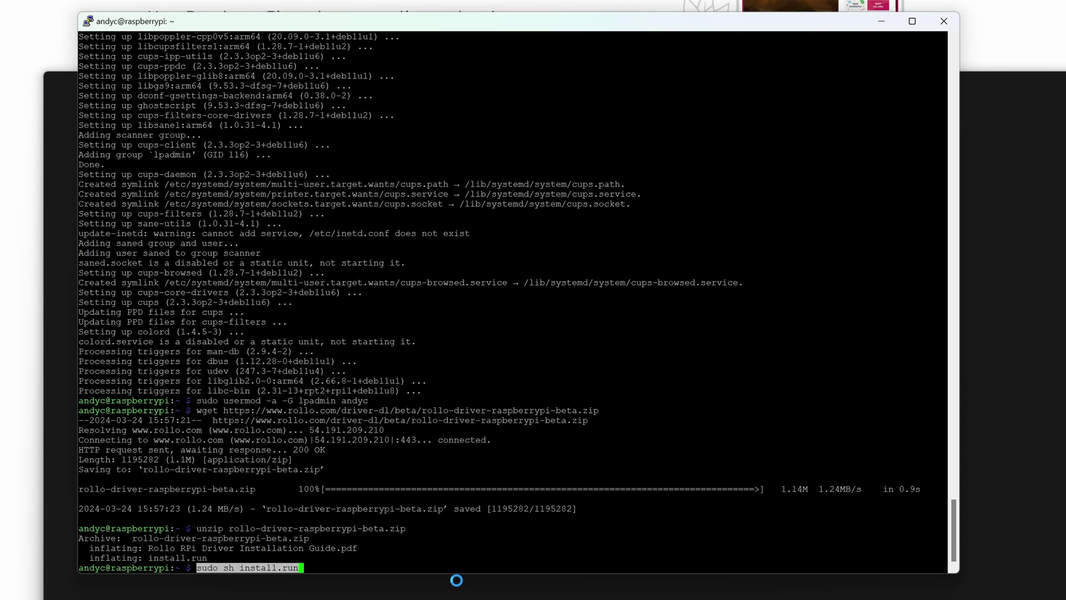
pyautogui.press('Return')
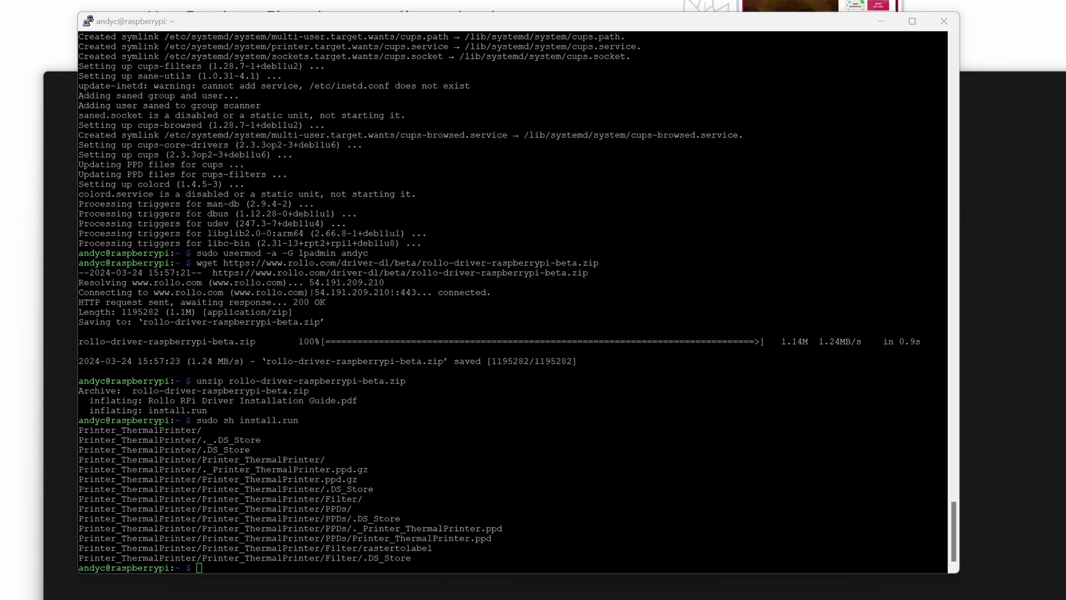
# - Enable remote CUPS administration and sharing with cupsctl, then restart CUPS
pyautogui.rightClick(239, 568)
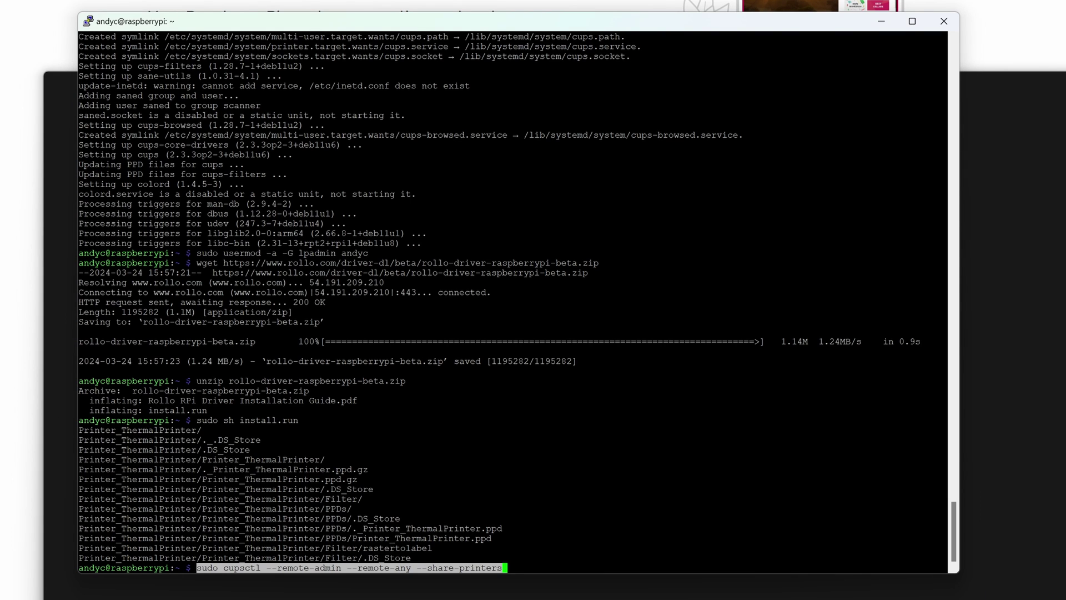
pyautogui.press('Return')
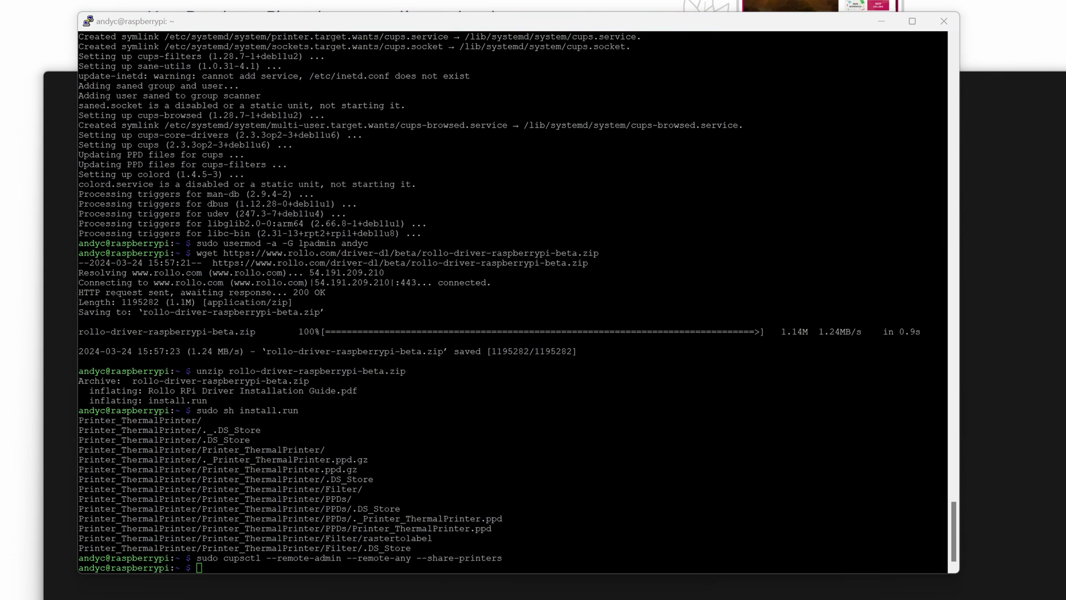
pyautogui.rightClick(489, 570)
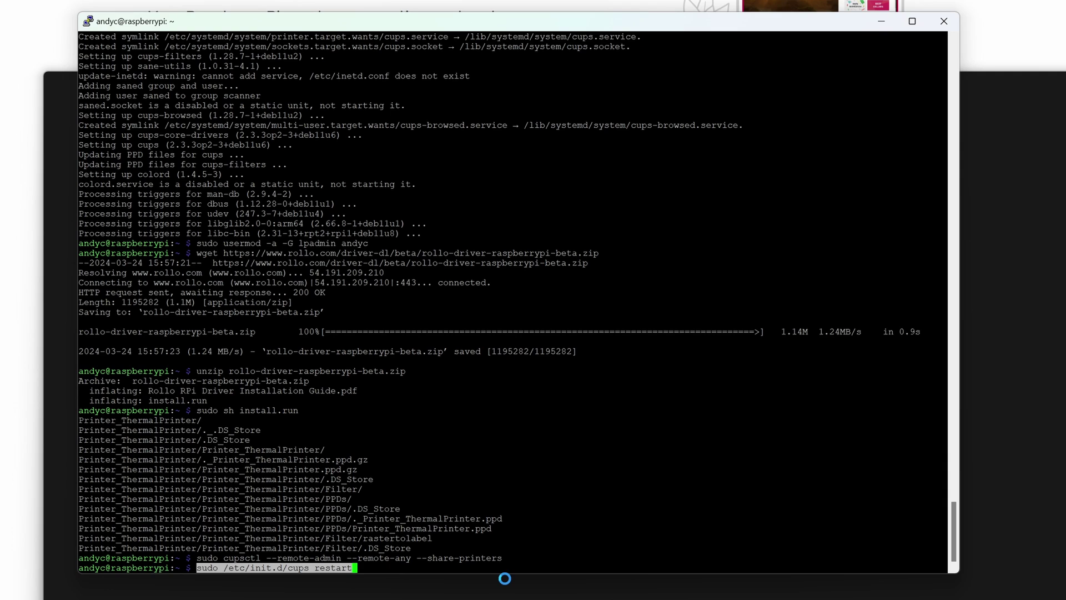
pyautogui.press('Return')
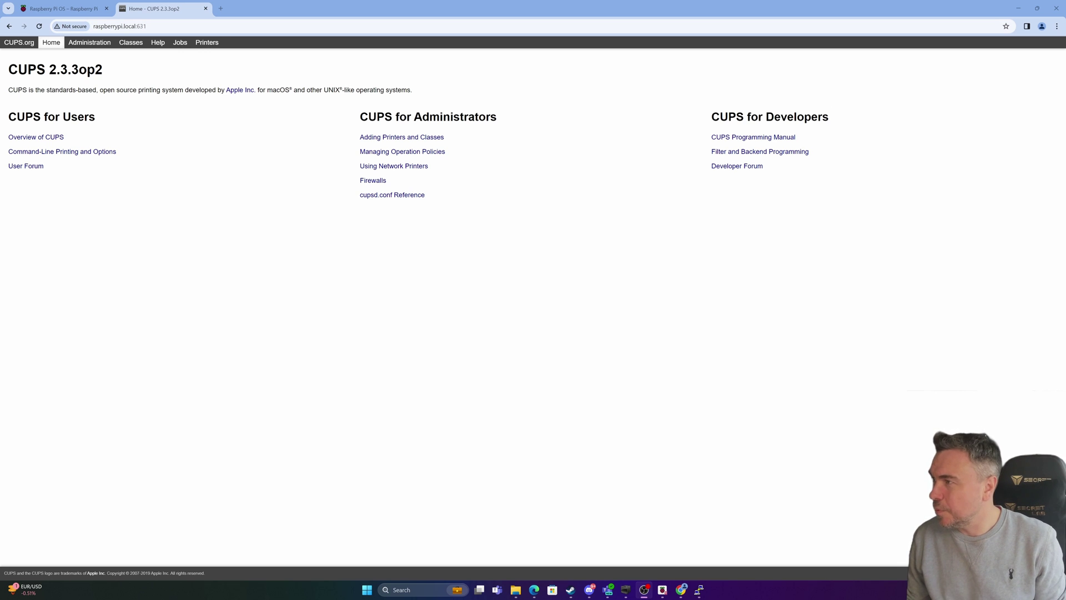
# - Choose Add Printer under Administration, bypass the certificate warning, and sign in as administrator
pyautogui.hotkey('alt', 'Tab')
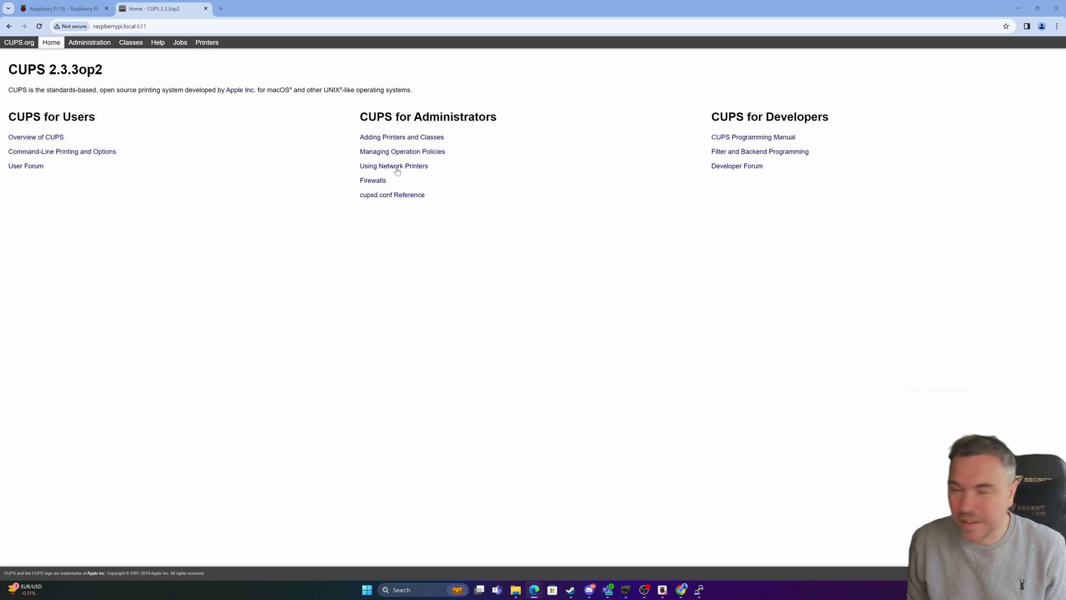
pyautogui.click(88, 46)
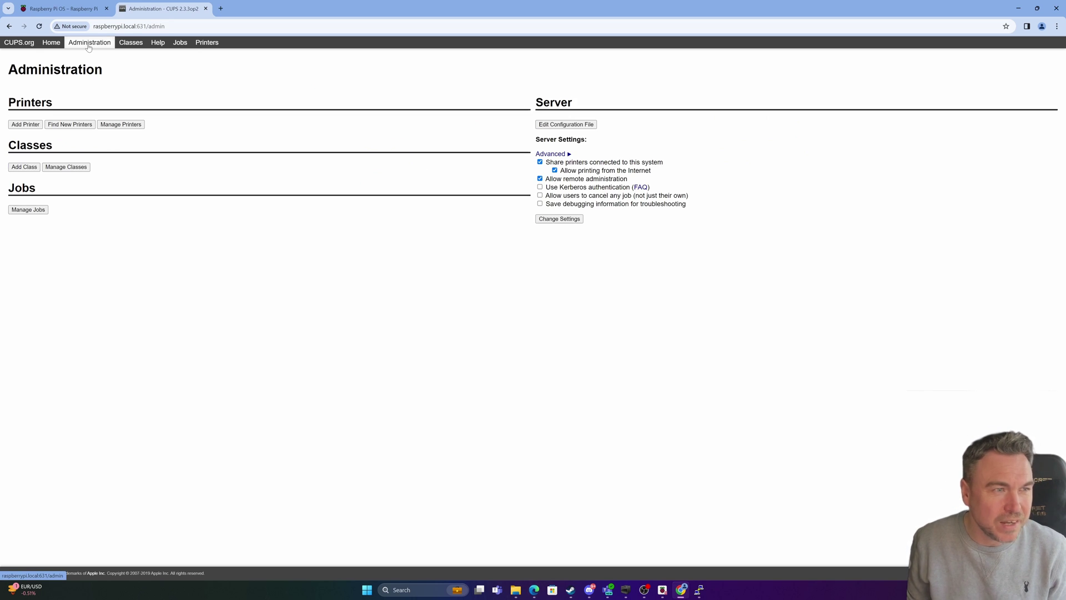
pyautogui.click(25, 125)
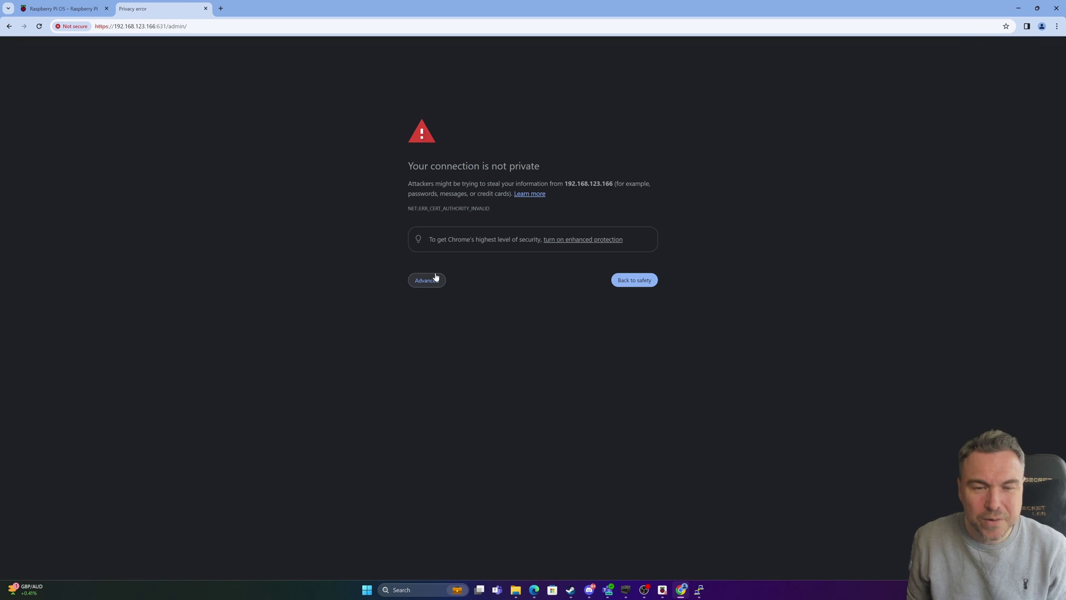
pyautogui.click(436, 279)
pyautogui.click(470, 345)
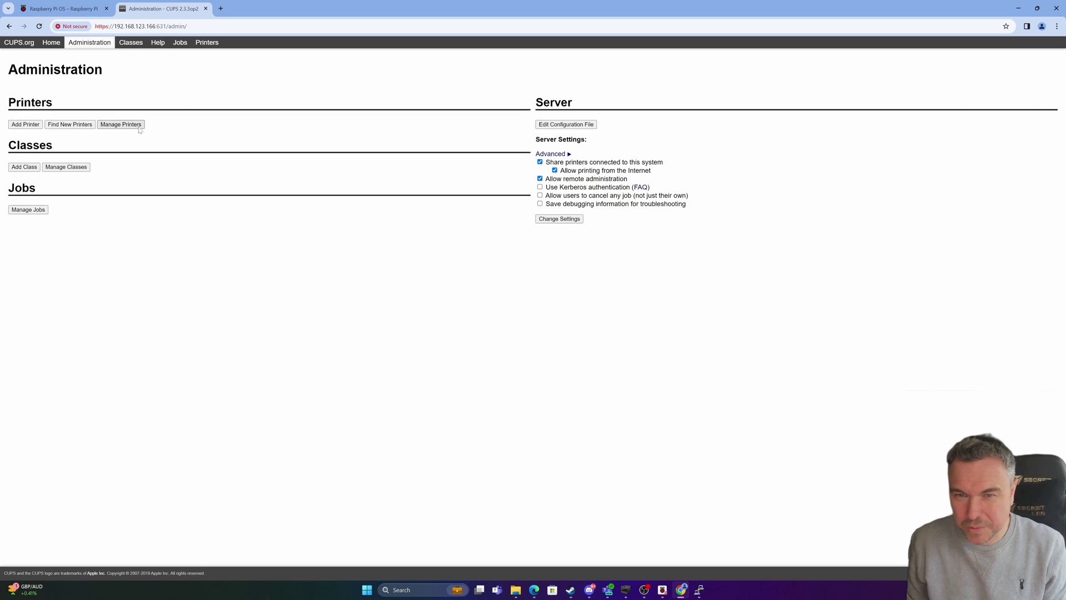
pyautogui.click(24, 126)
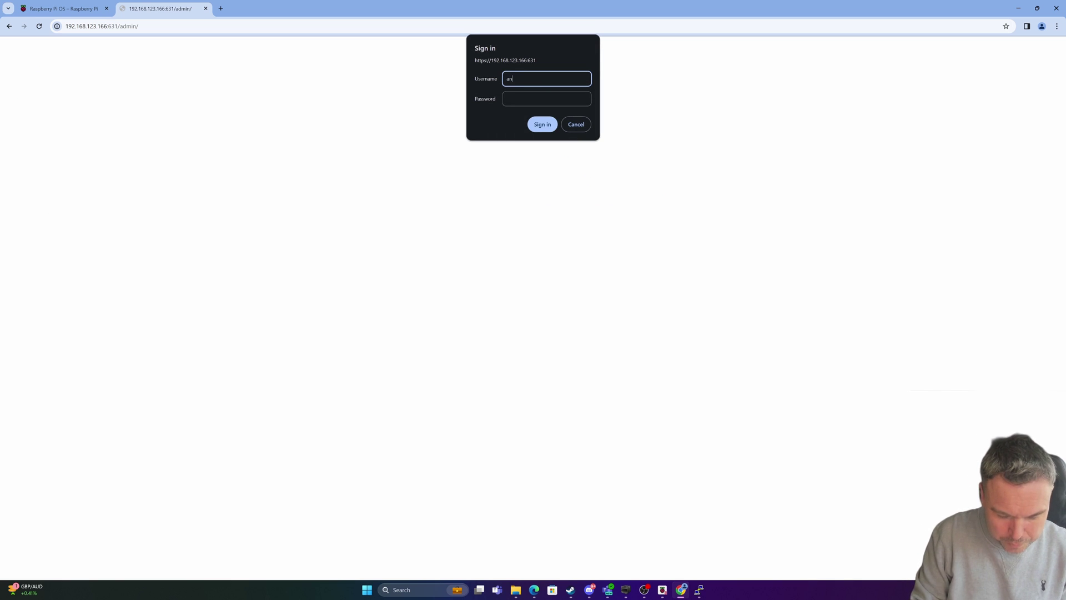
pyautogui.click(546, 98)
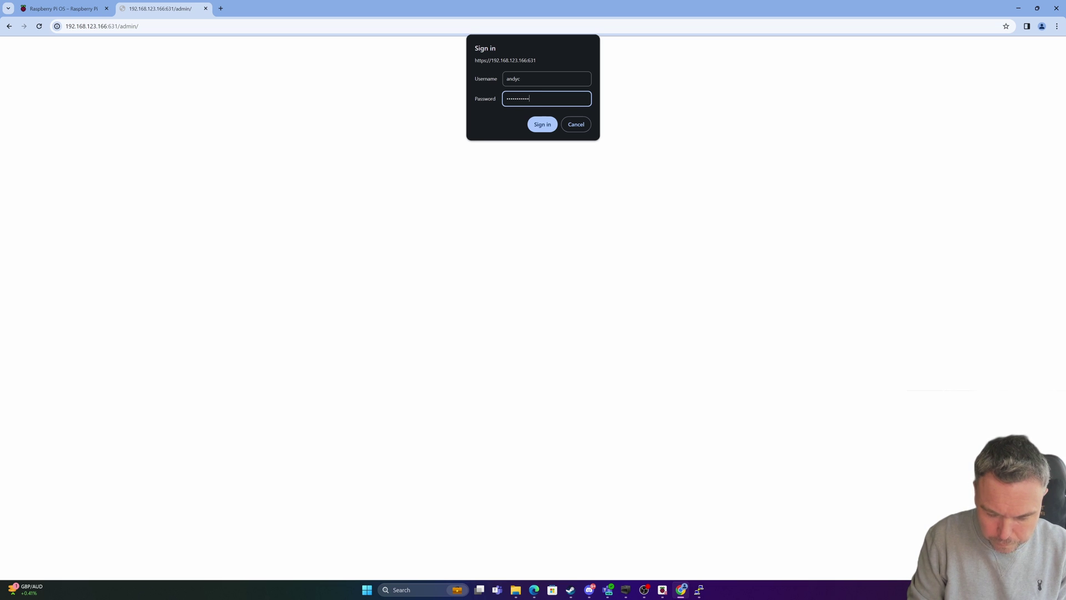
pyautogui.press('Return')
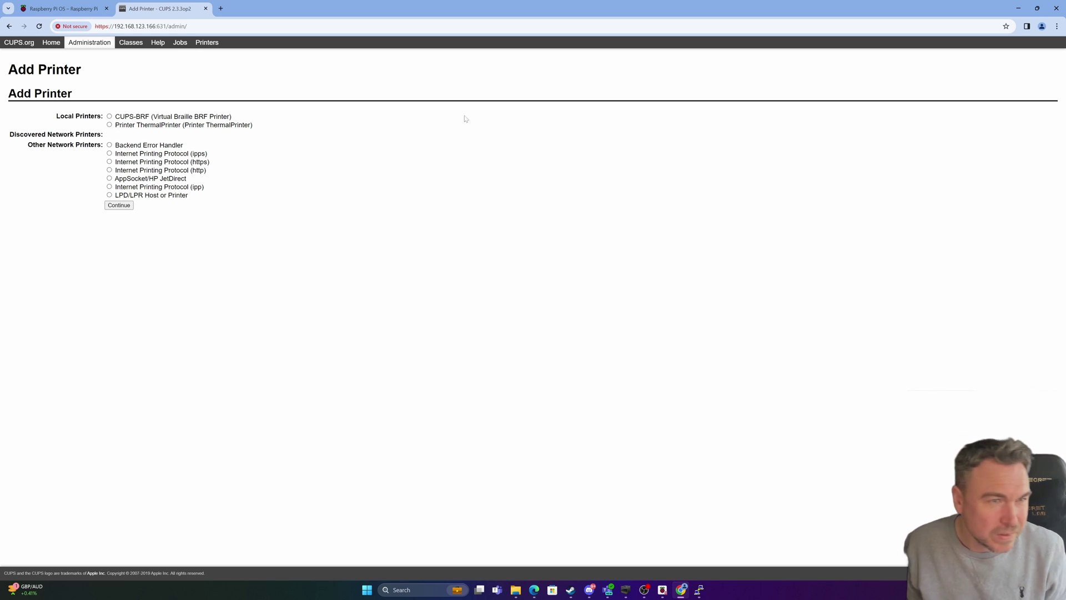
# - Select ThermalPrinter; name it WirelessRollo, describe it 'Wireless Rollo Printer', locate in Office, share it
pyautogui.click(126, 207)
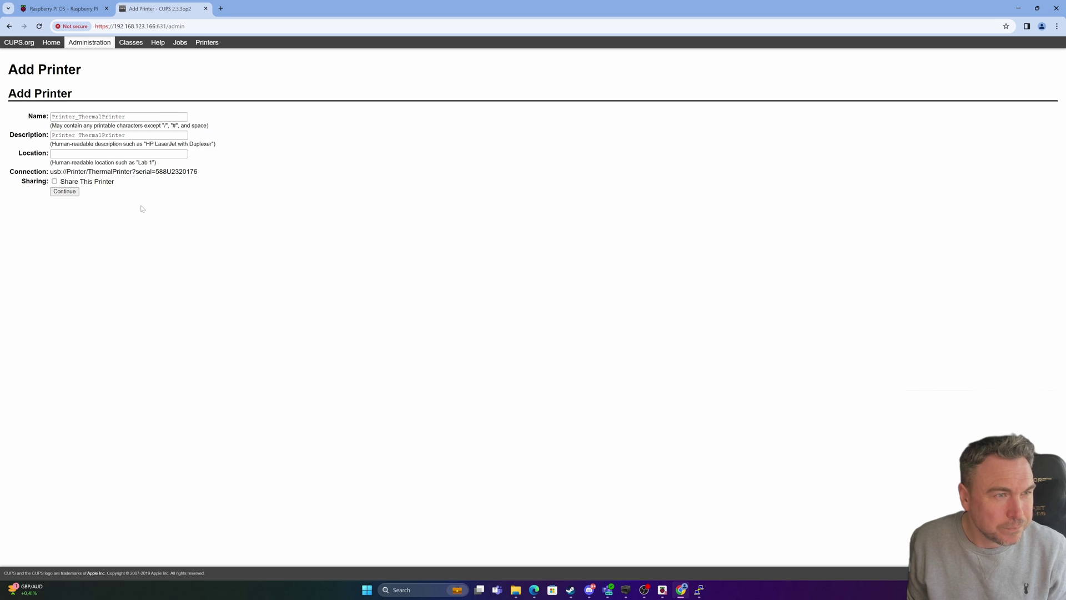
pyautogui.click(127, 117)
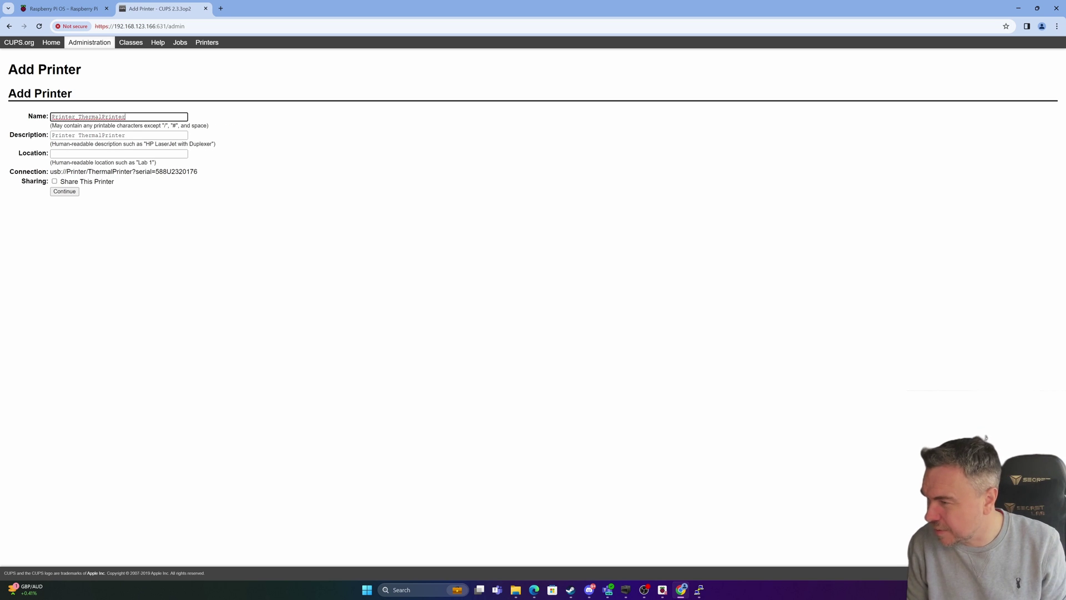
pyautogui.press('BackSpace')
pyautogui.press('BackSpace')
pyautogui.press('BackSpace')
pyautogui.press('BackSpace')
pyautogui.press('BackSpace')
pyautogui.press('BackSpace')
pyautogui.press('BackSpace')
pyautogui.press('BackSpace')
pyautogui.press('BackSpace')
pyautogui.press('BackSpace')
pyautogui.press('BackSpace')
pyautogui.press('BackSpace')
pyautogui.press('BackSpace')
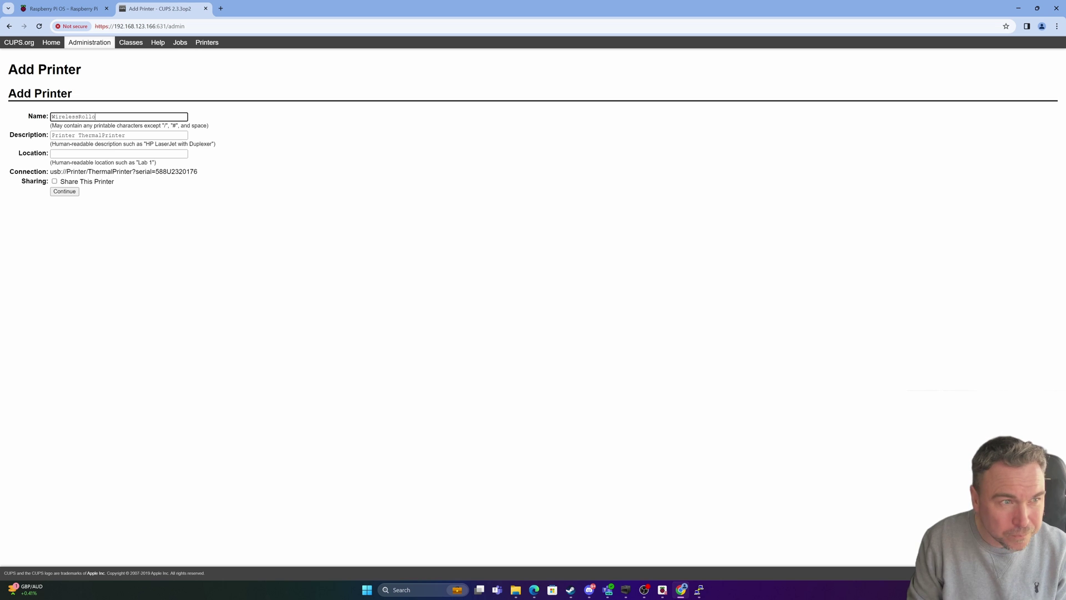
pyautogui.press('Tab')
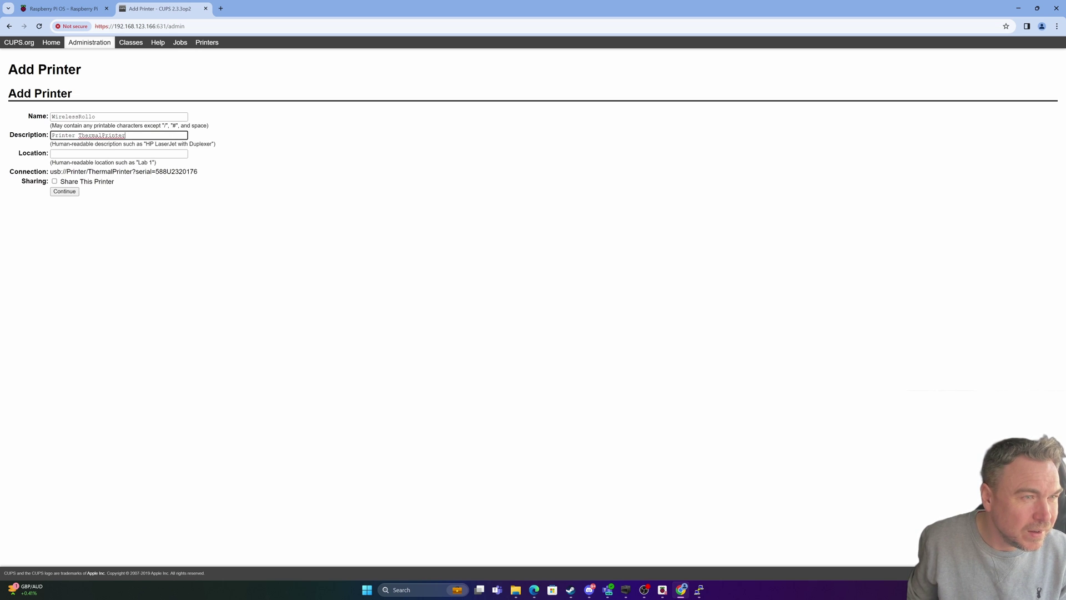
pyautogui.press('BackSpace')
pyautogui.press('BackSpace')
pyautogui.press('BackSpace')
pyautogui.press('BackSpace')
pyautogui.press('BackSpace')
pyautogui.press('BackSpace')
pyautogui.press('BackSpace')
pyautogui.press('BackSpace')
pyautogui.press('BackSpace')
pyautogui.press('BackSpace')
pyautogui.press('BackSpace')
pyautogui.press('BackSpace')
pyautogui.press('BackSpace')
pyautogui.press('BackSpace')
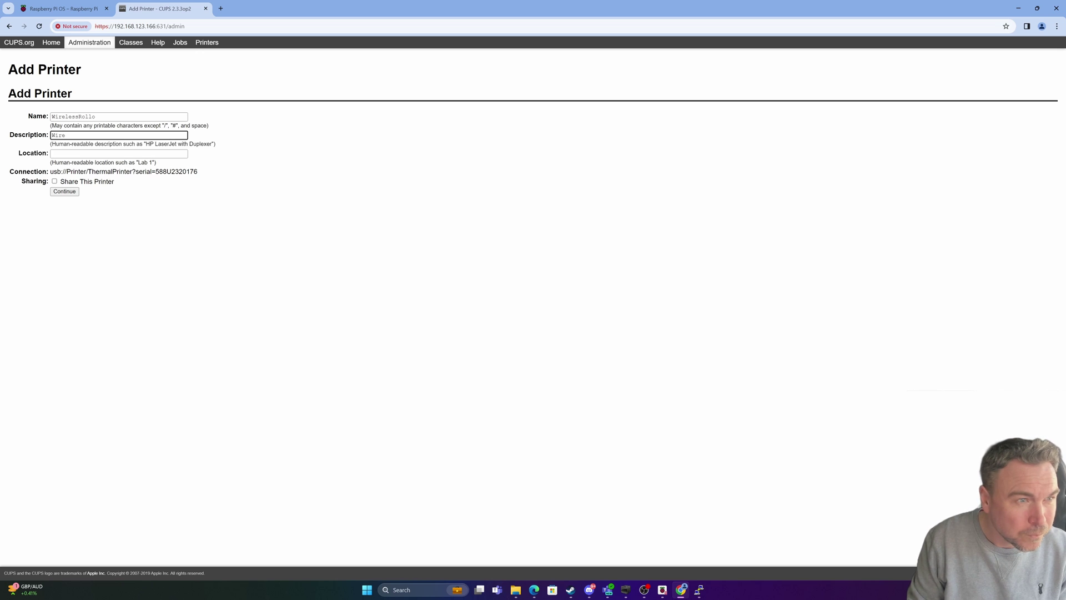
pyautogui.write('Wireless Rollo Printer')
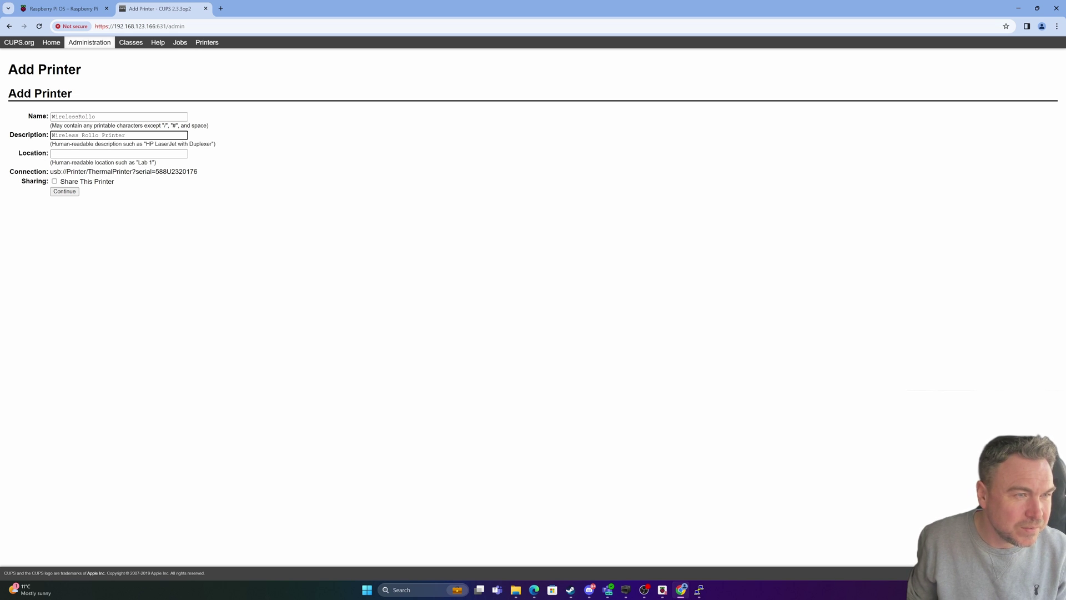
pyautogui.click(52, 154)
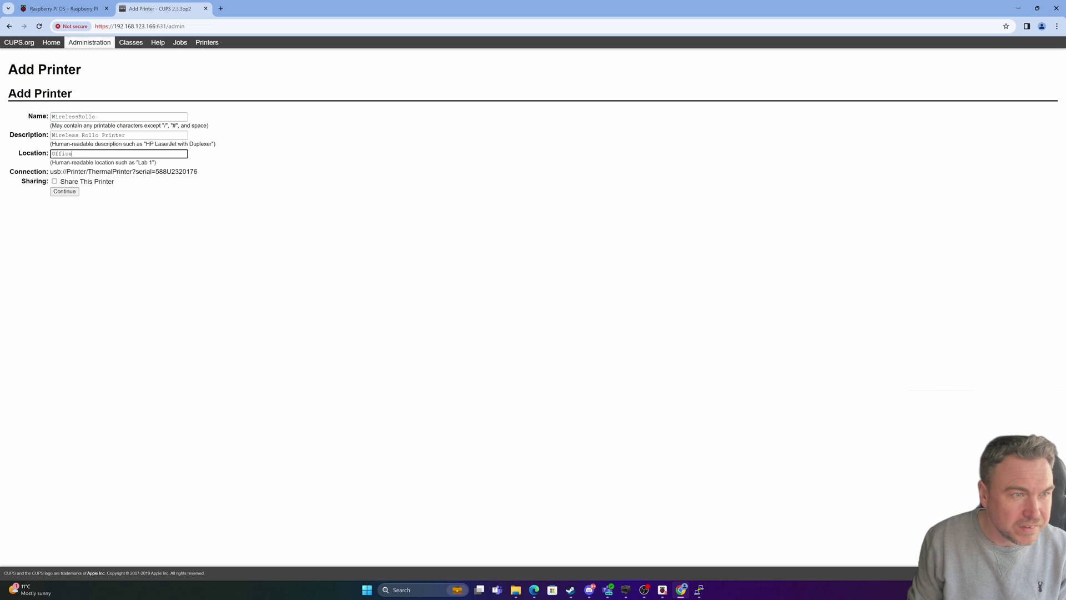
pyautogui.click(55, 182)
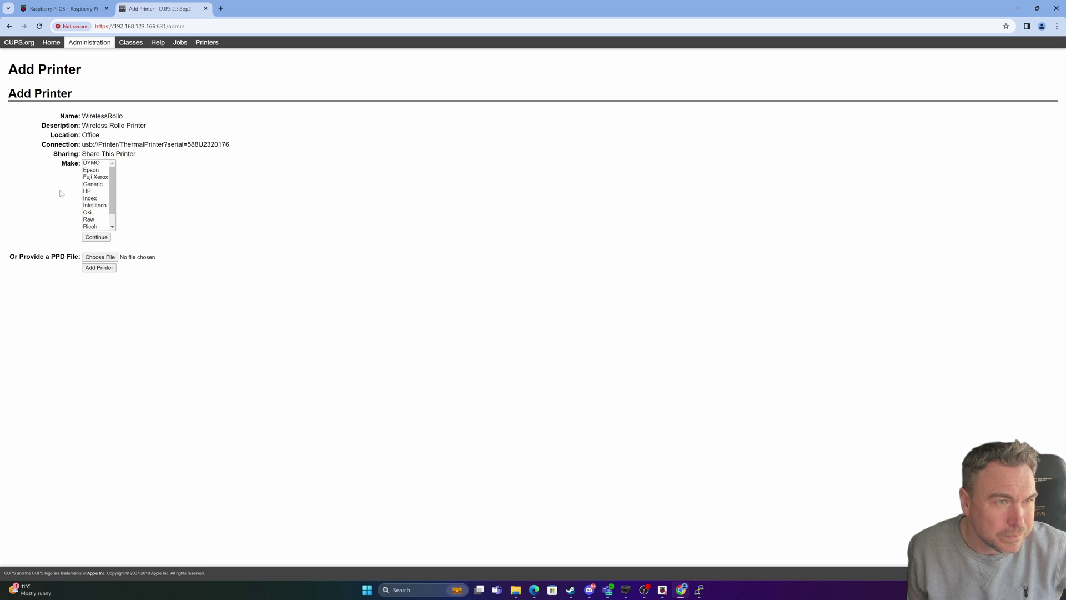
# - Choose Rollo as the make and select the Rollo model driver
pyautogui.scroll(-1, 104, 200)
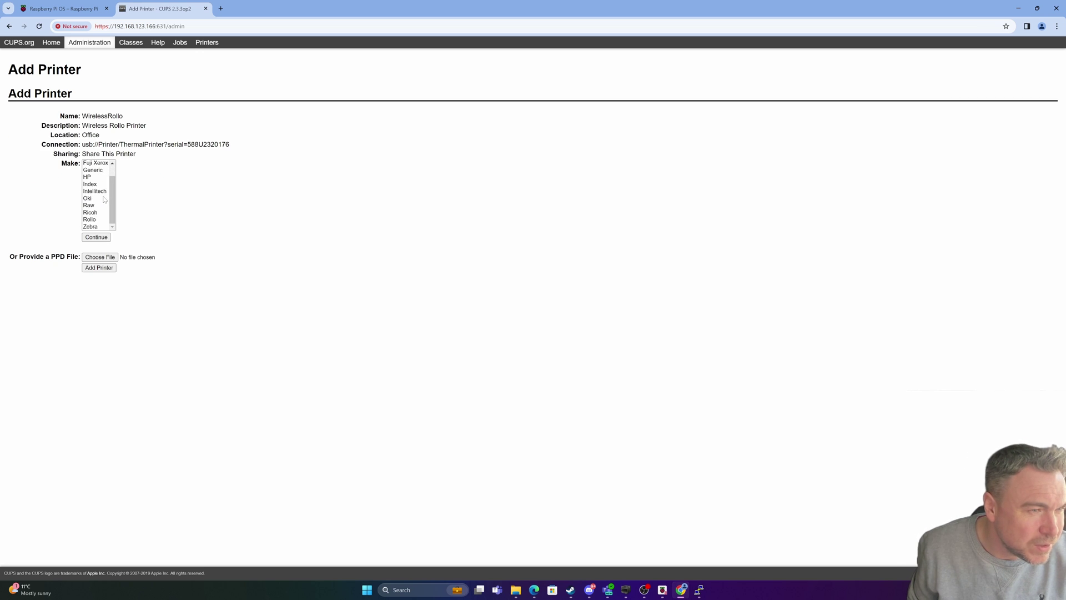
pyautogui.click(91, 220)
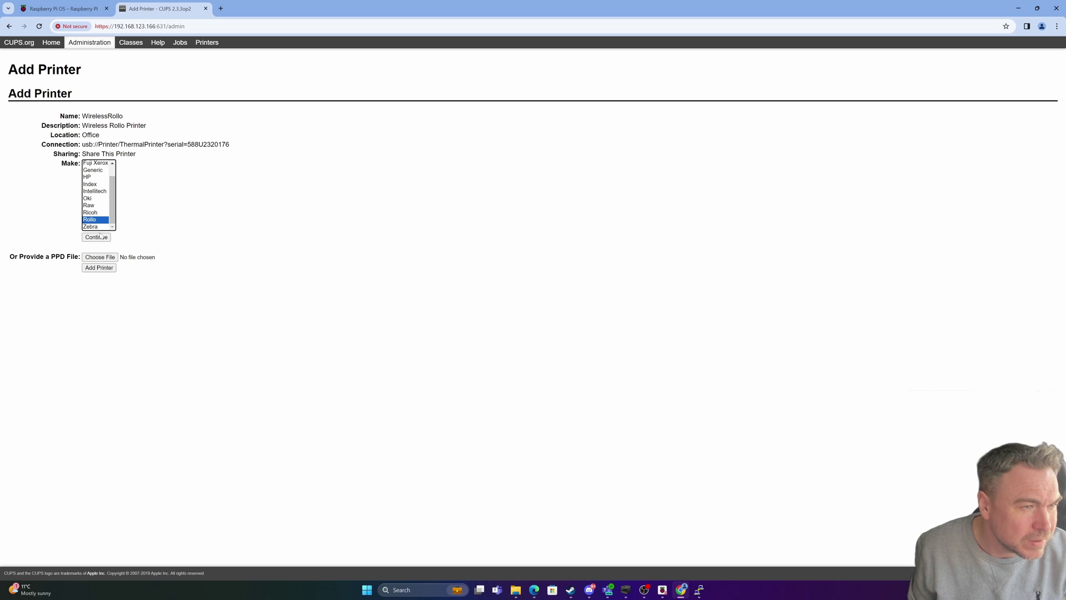
pyautogui.click(100, 239)
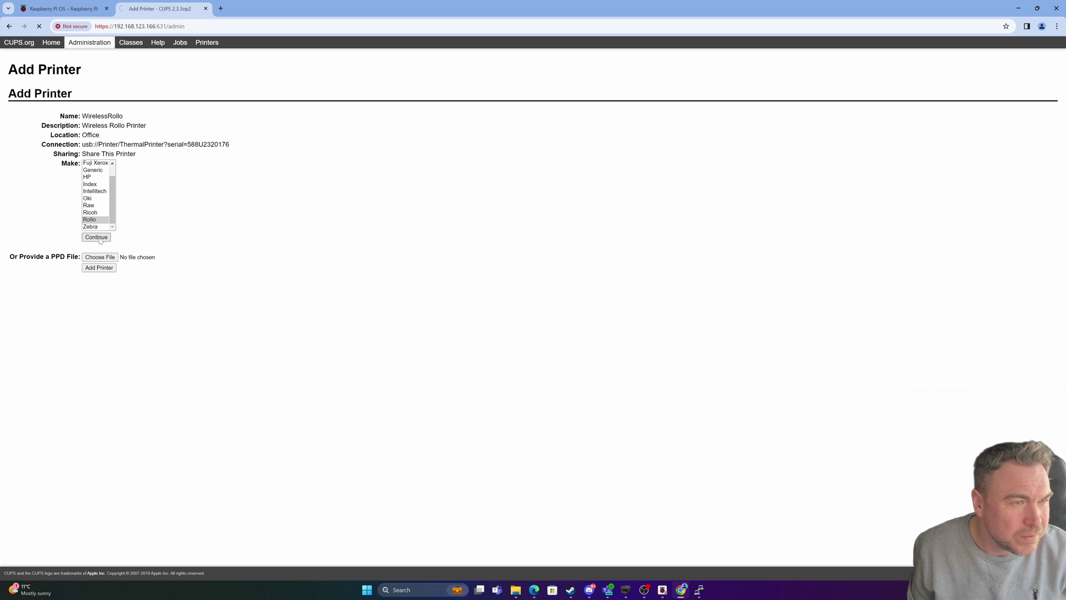
pyautogui.click(118, 175)
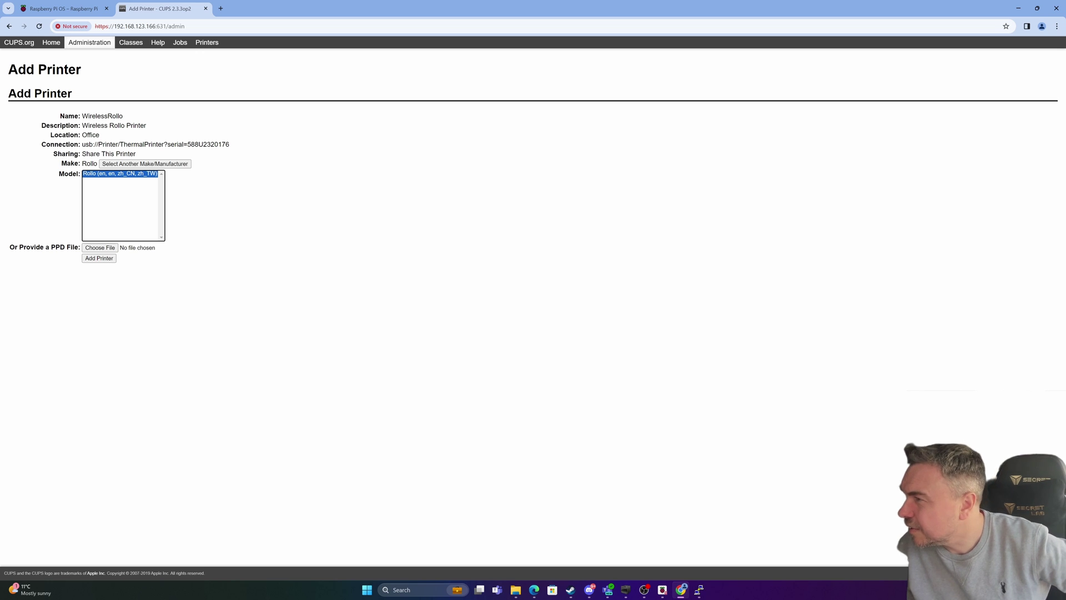
# - Add the printer, set its default media size to 4.00x6.00", then open the WirelessRollo page
pyautogui.click(113, 259)
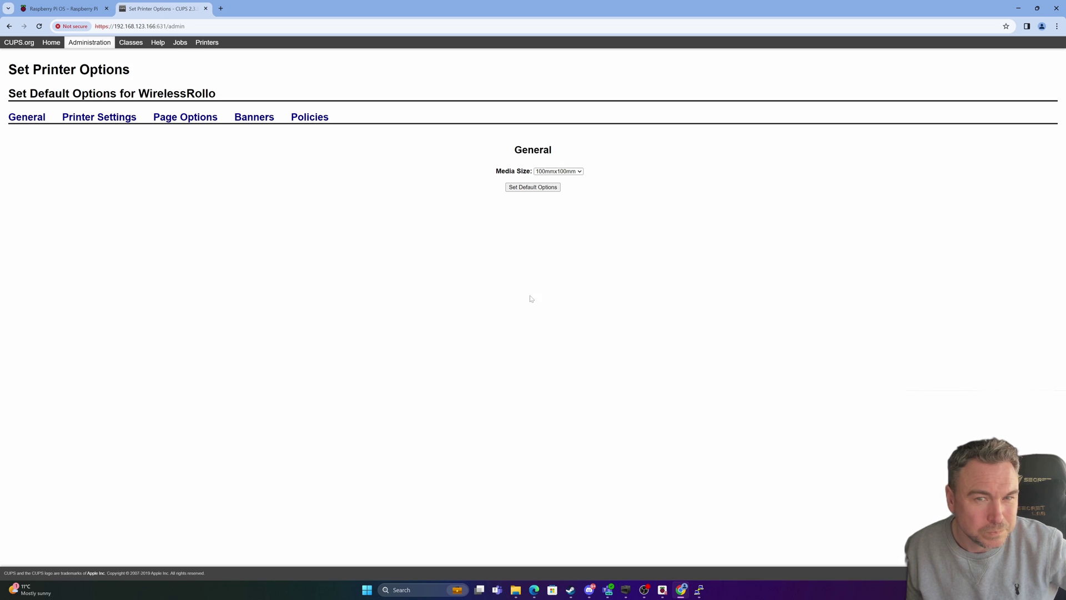
pyautogui.click(576, 173)
pyautogui.scroll(-5, 570, 215)
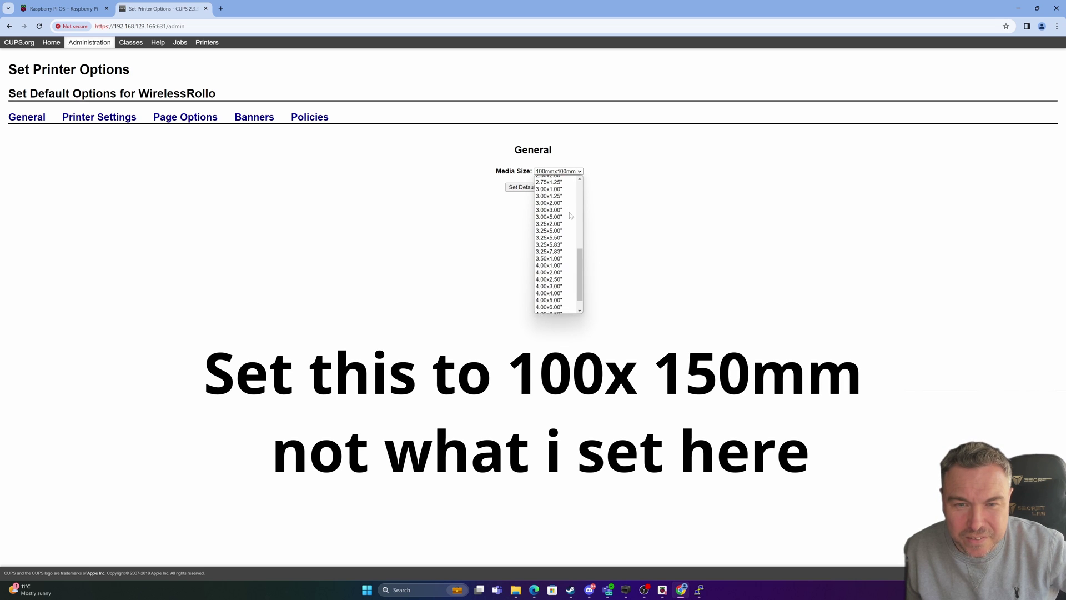
pyautogui.scroll(-1, 570, 216)
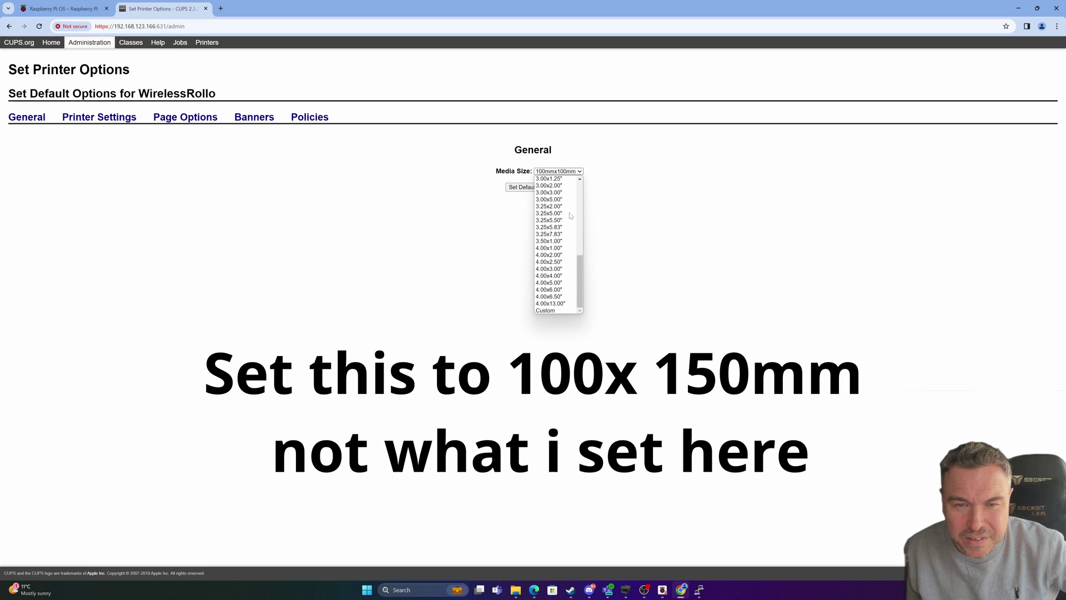
pyautogui.click(558, 291)
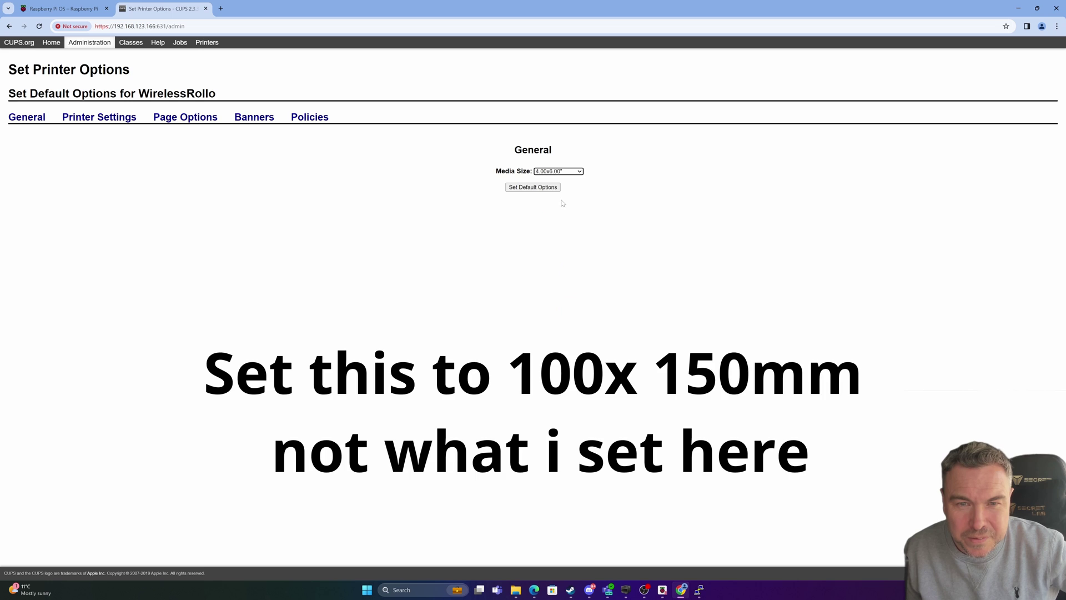
pyautogui.click(549, 189)
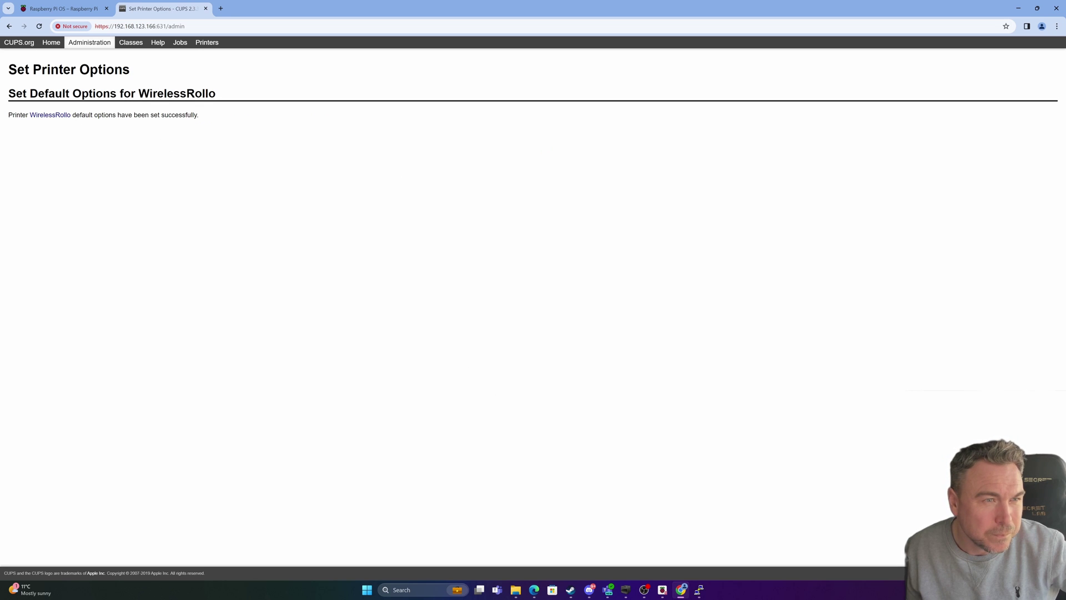
pyautogui.click(50, 115)
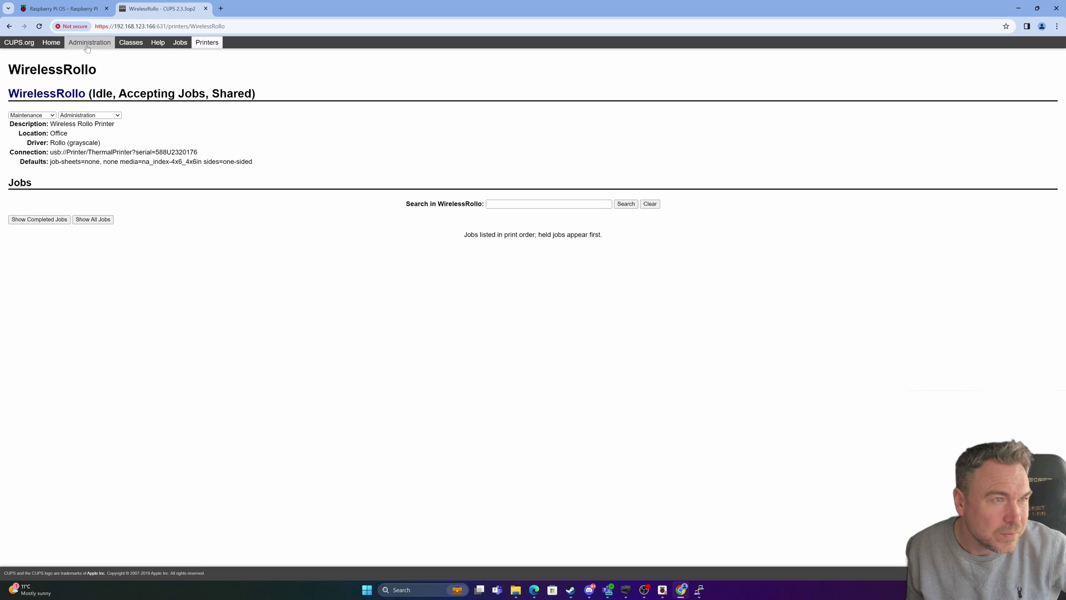
# - Go through Printers and Administration to the WirelessRollo page and open its Administration actions
pyautogui.click(214, 45)
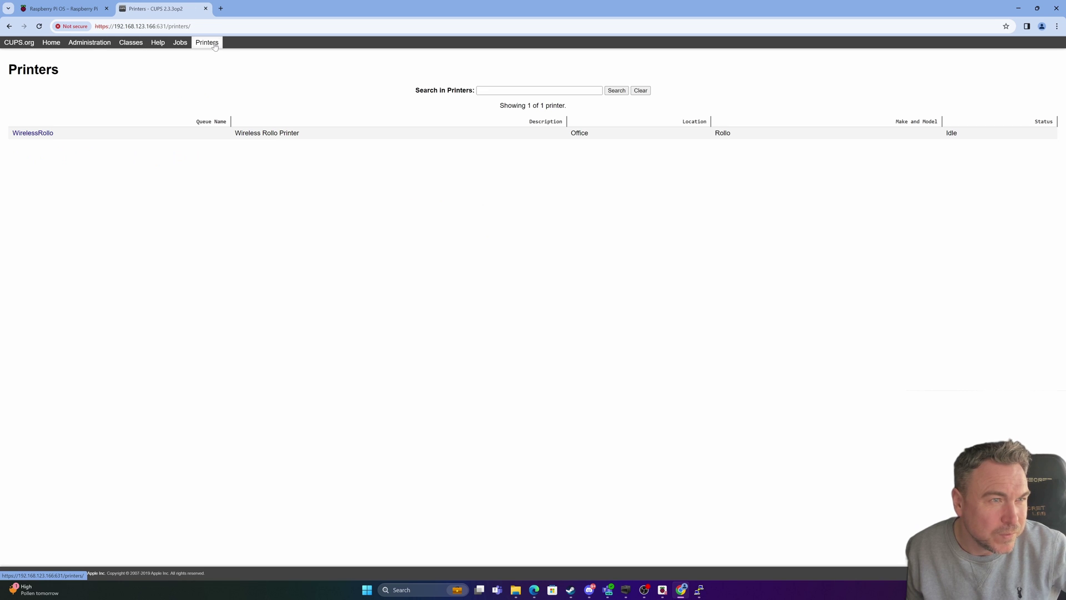
pyautogui.click(45, 136)
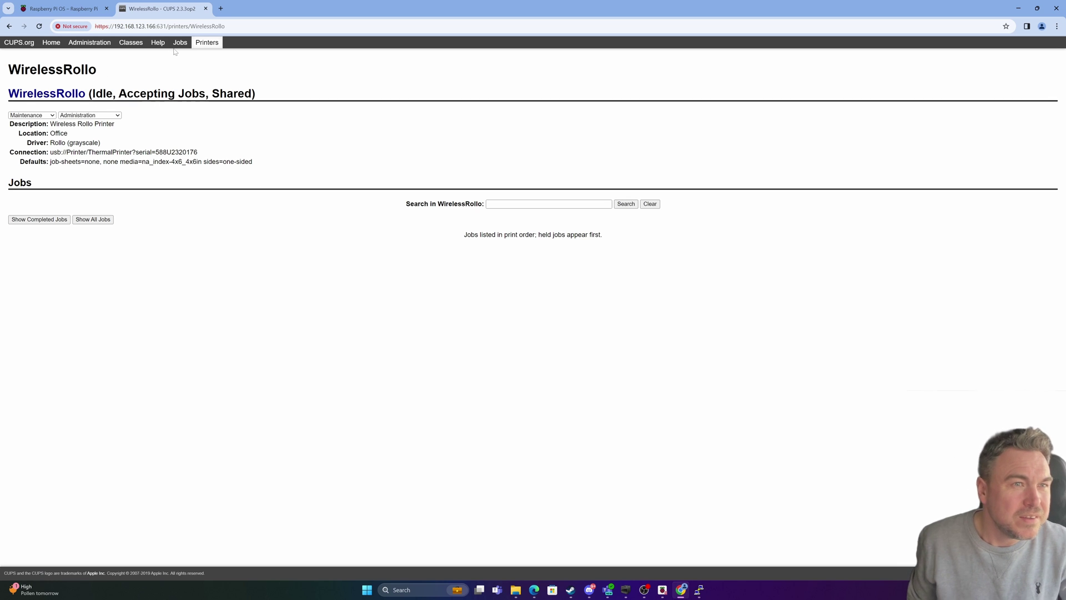
pyautogui.click(92, 49)
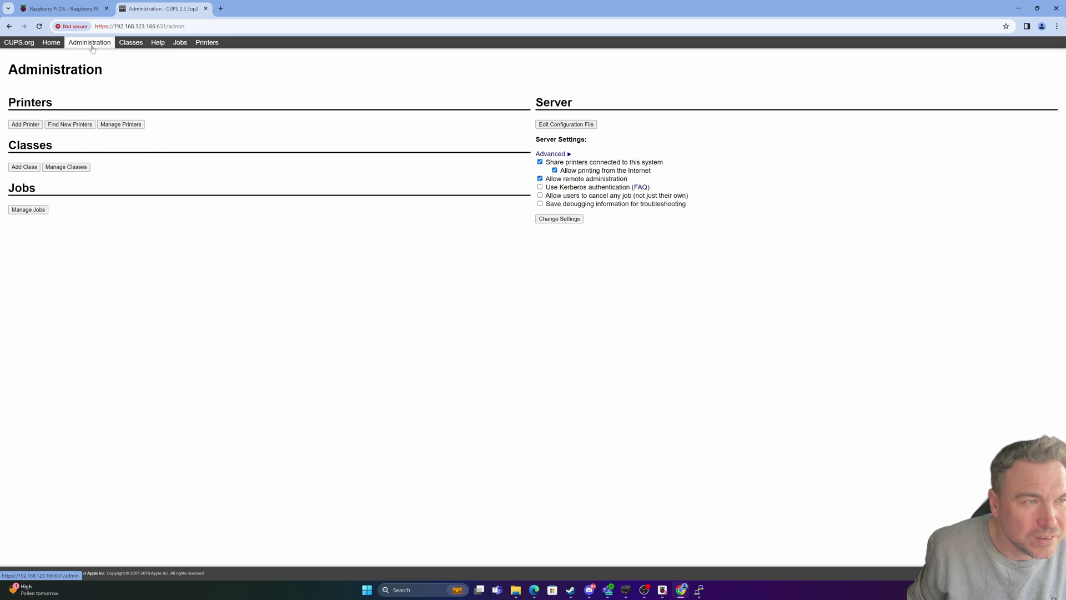
pyautogui.click(115, 126)
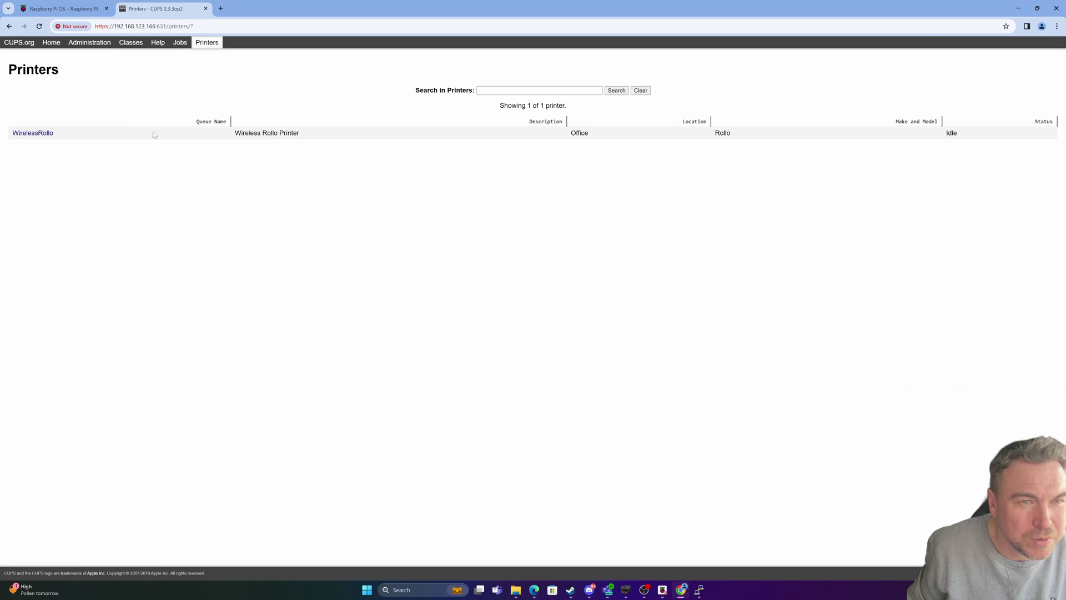
pyautogui.click(40, 133)
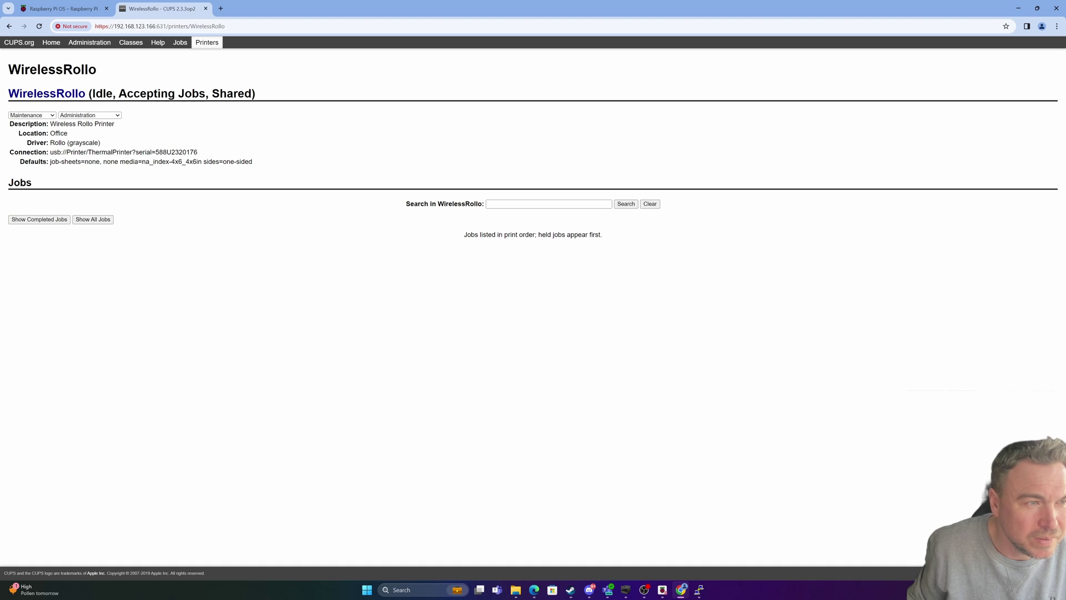
pyautogui.click(110, 116)
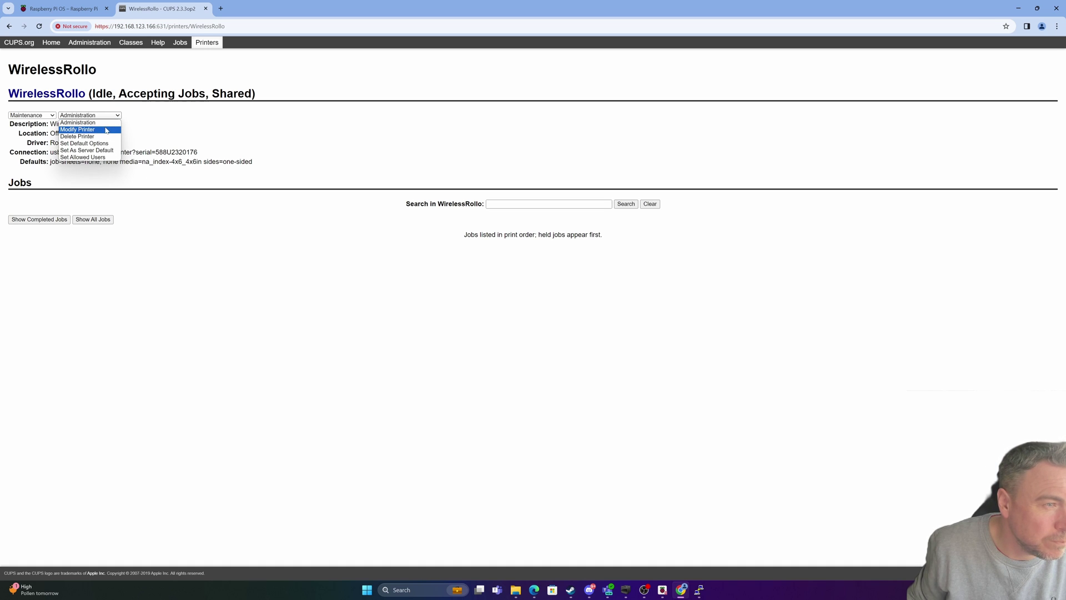
# - Under Printer Settings, save Darkness 12 and Print Speed 2 inch/sec., then go Home
pyautogui.click(89, 143)
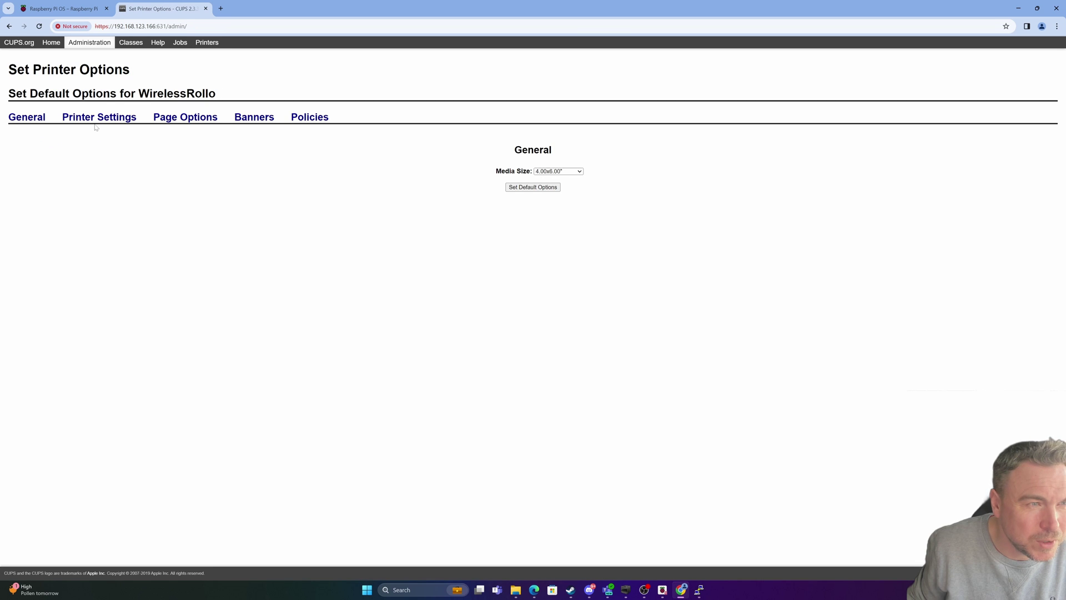
pyautogui.click(90, 123)
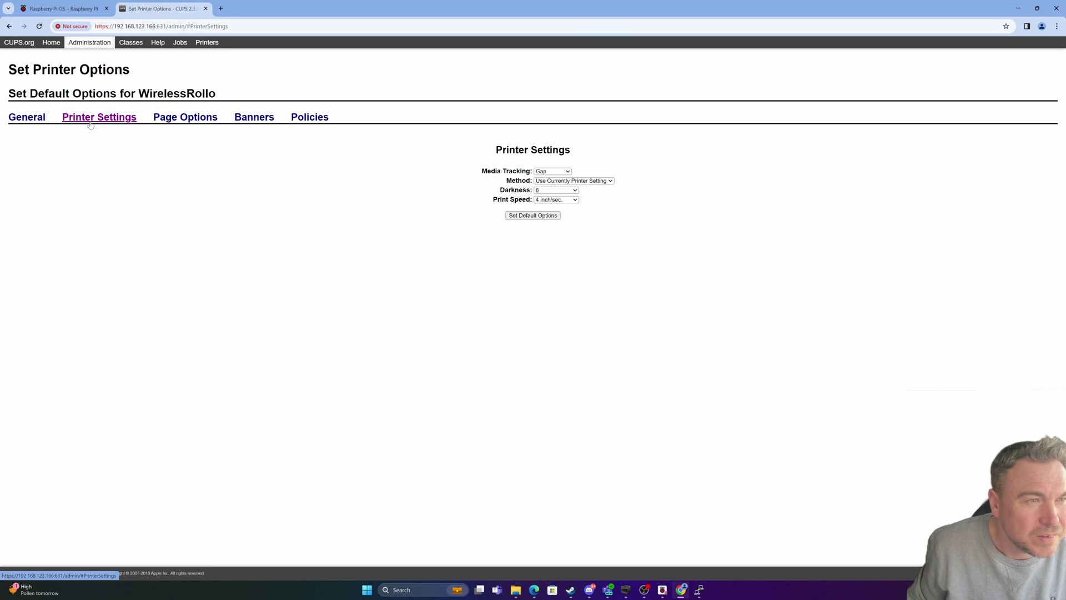
pyautogui.click(575, 191)
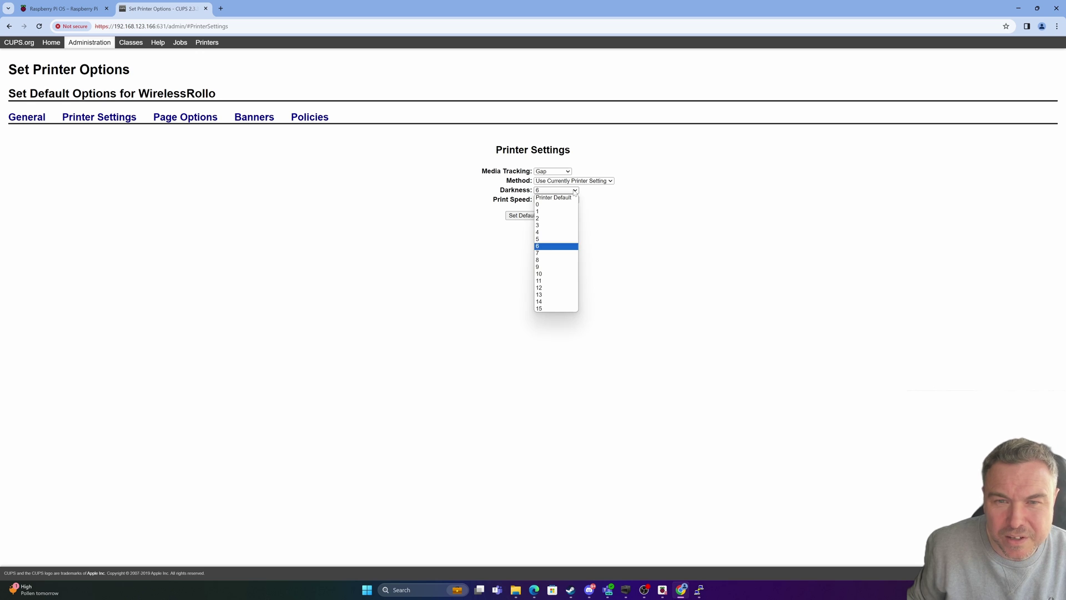
pyautogui.click(561, 288)
pyautogui.click(572, 199)
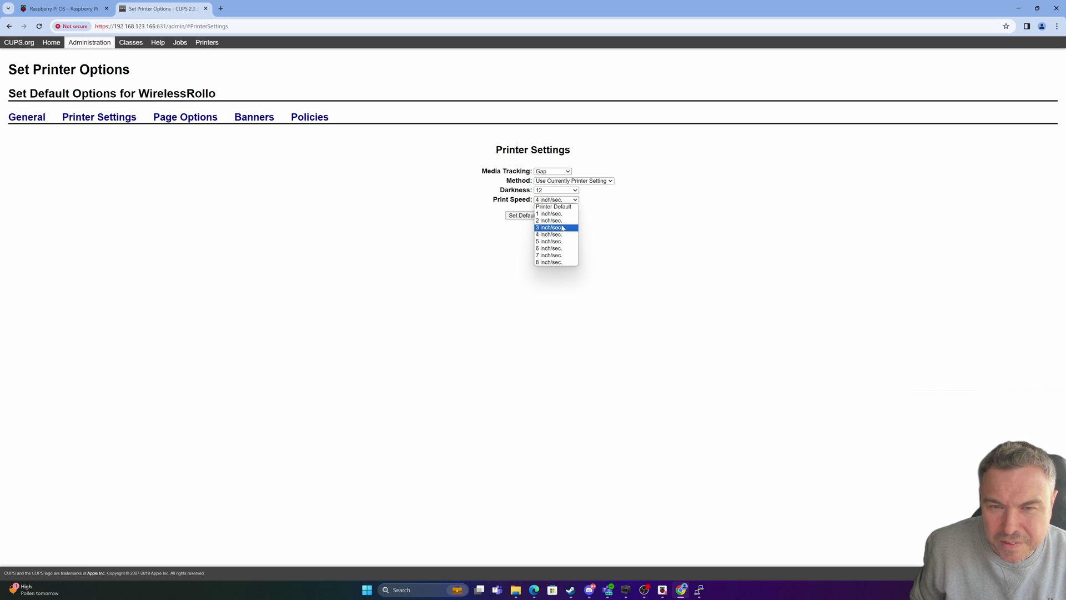
pyautogui.click(563, 221)
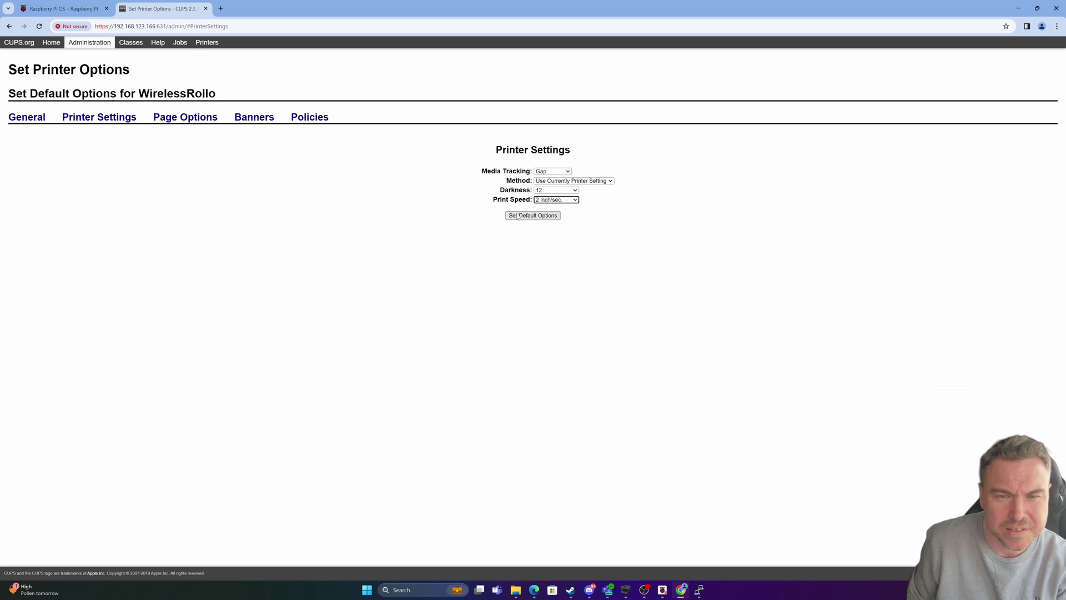
pyautogui.click(548, 219)
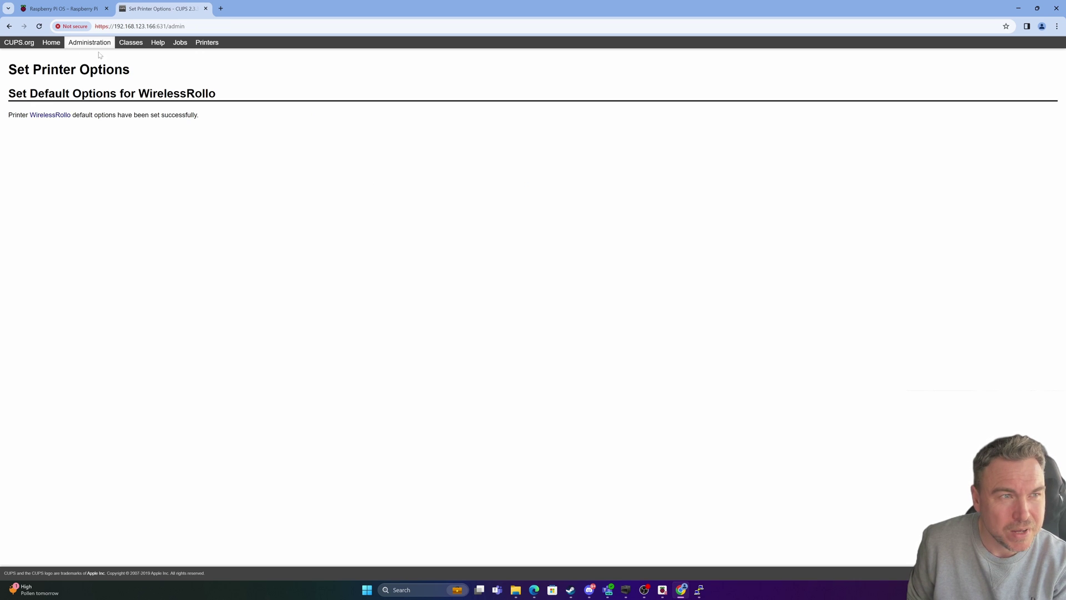
pyautogui.click(50, 48)
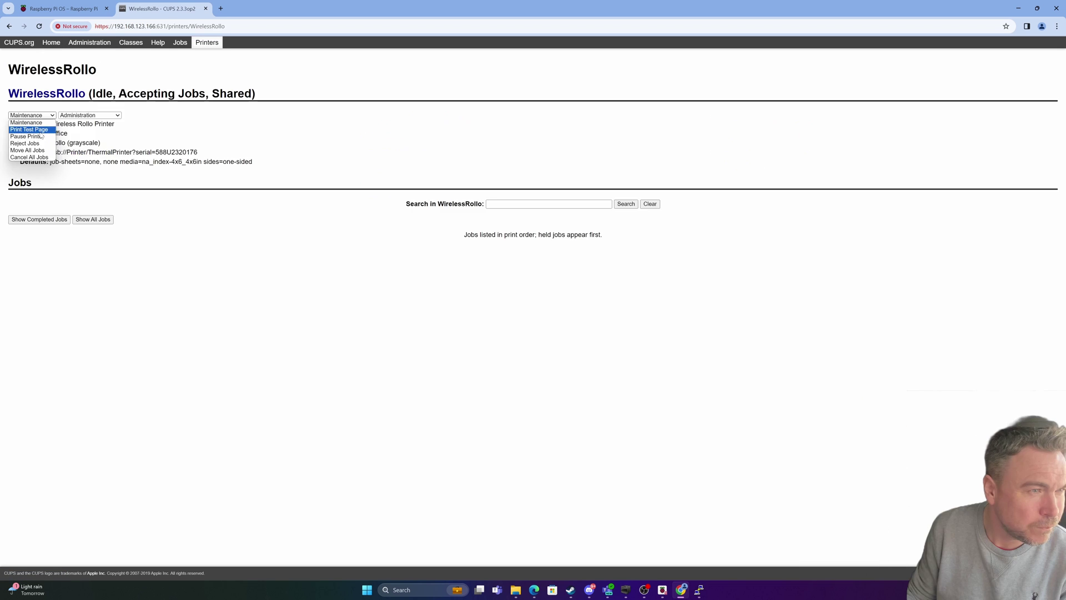
# - Print a test page on WirelessRollo from its Maintenance menu
pyautogui.click(41, 132)
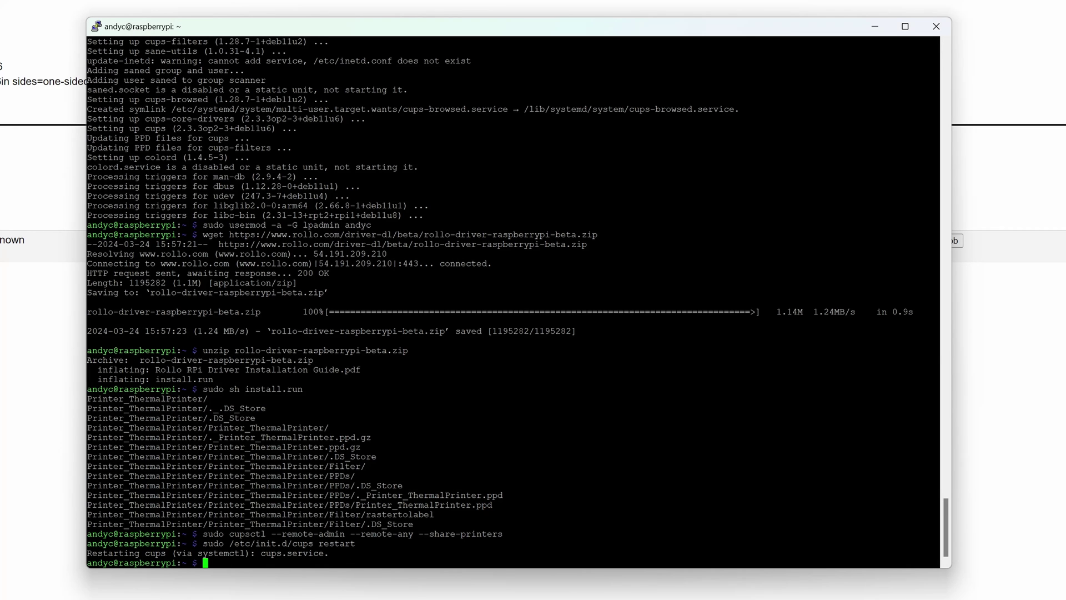
# - Paste and run 'sudo apt install libcupsimage2' in the SSH shell
pyautogui.write('sudo apt install libcupsimage2')
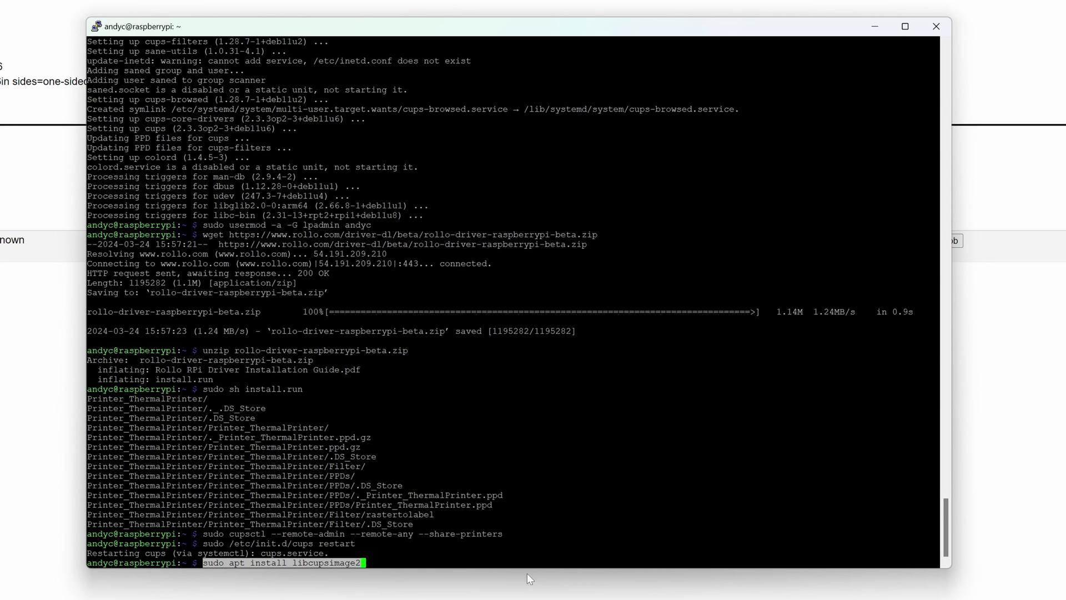
pyautogui.press('Return')
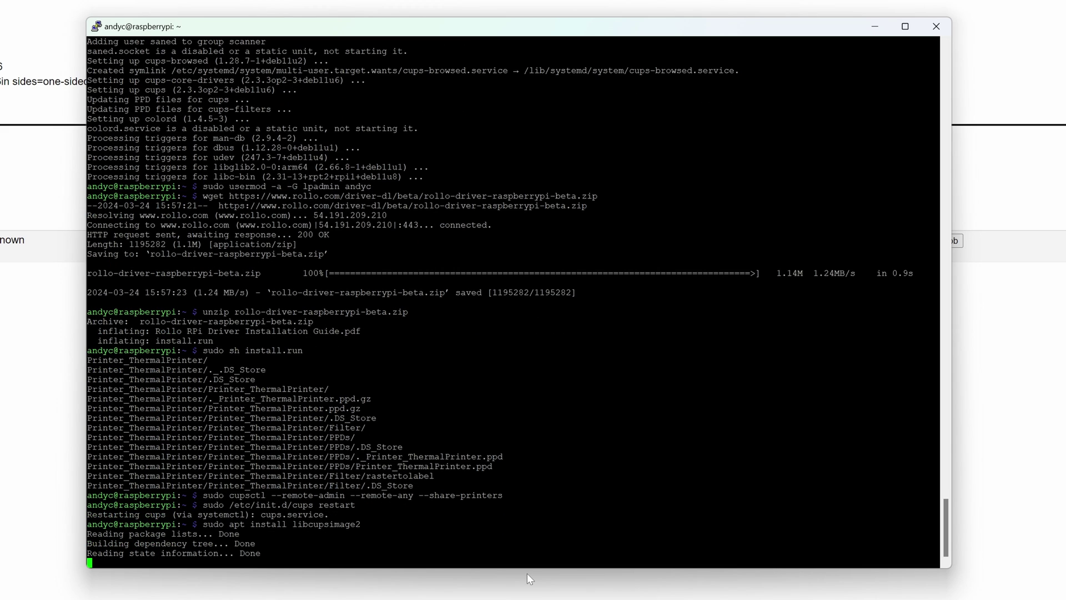